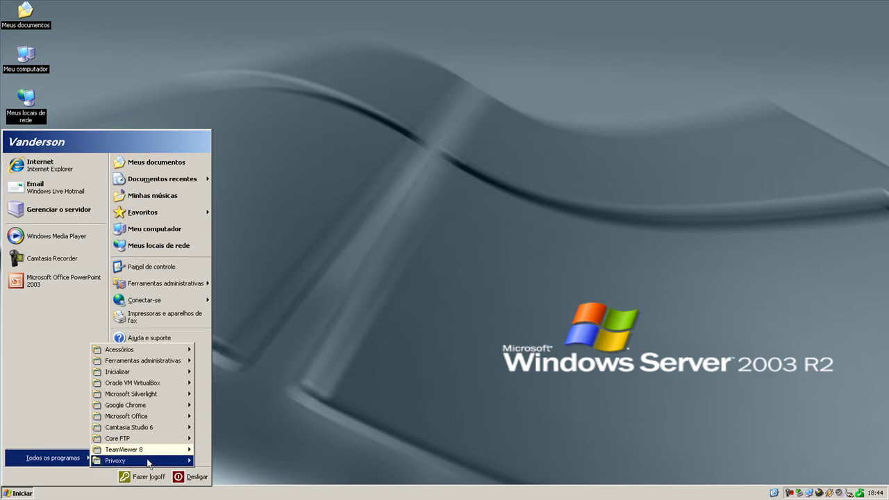
Launch Oracle VM VirtualBox and begin a new virtual machine named "Endian Firewall"
{"action": "mouse_move", "coordinate": [161, 390]}
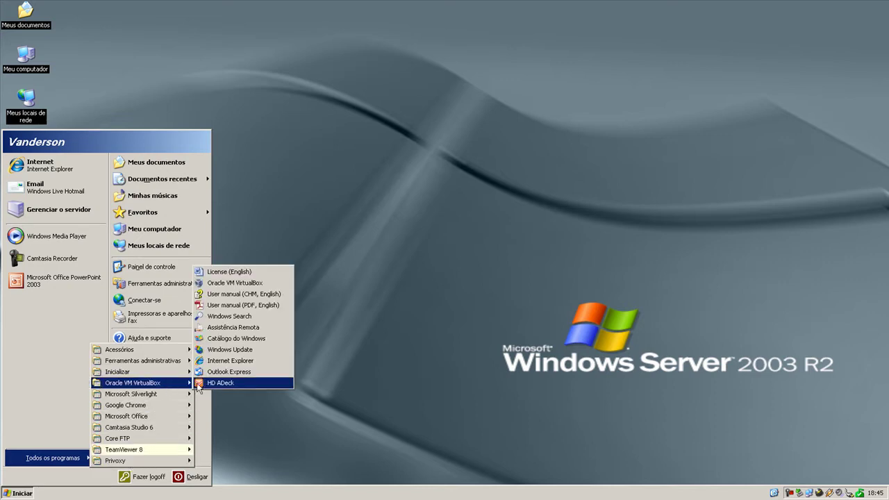
{"action": "left_click", "coordinate": [246, 285]}
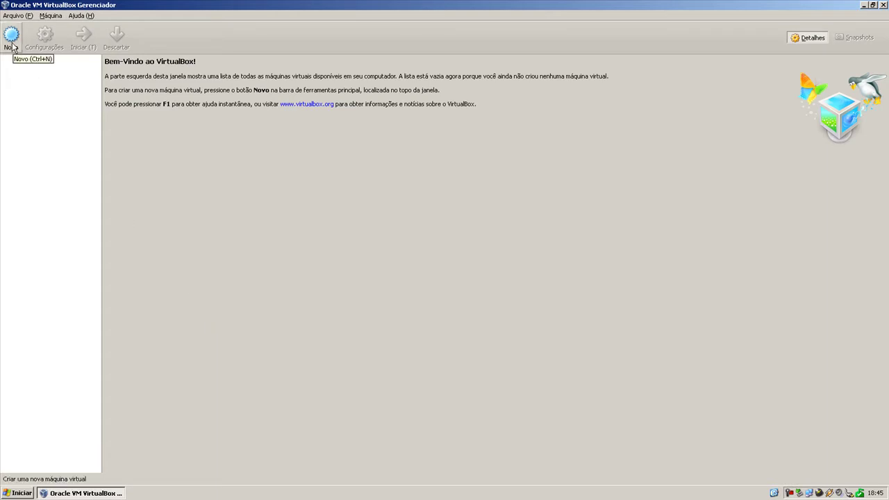
{"action": "left_click", "coordinate": [11, 39]}
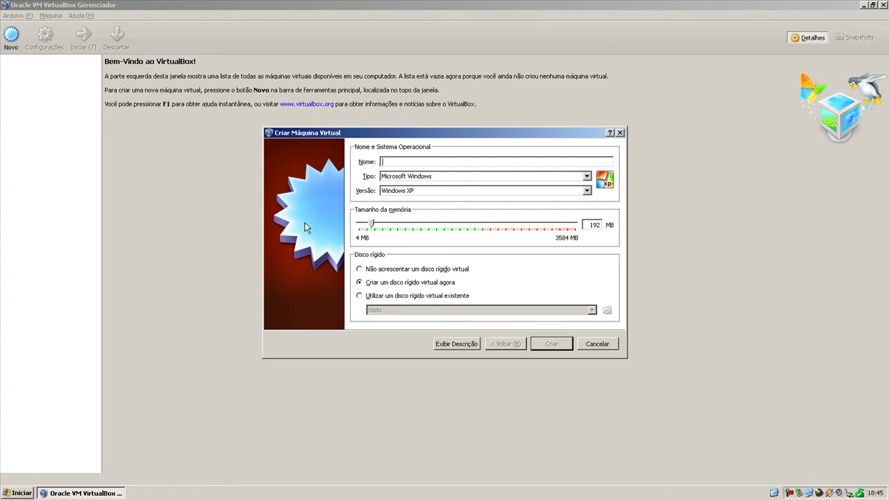
{"action": "type", "text": "Endian Firewall"}
Set the new machine's operating system type to Linux
{"action": "left_click", "coordinate": [406, 177]}
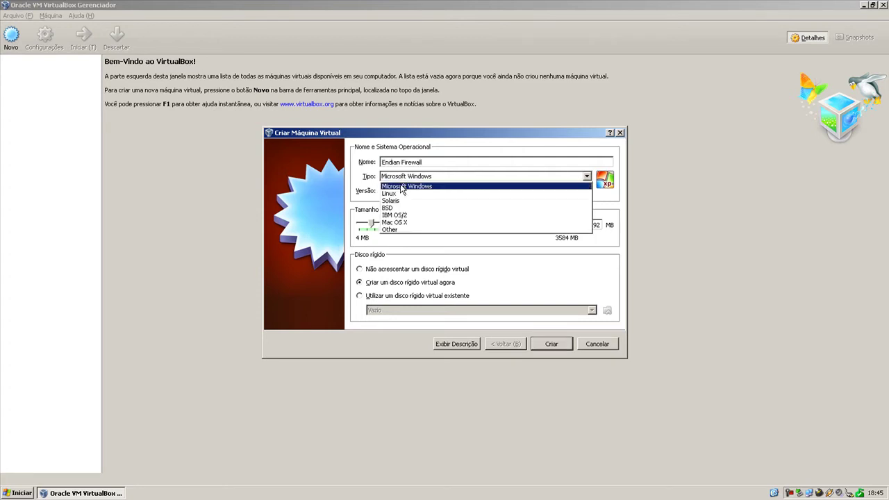
{"action": "key", "text": "Down"}
{"action": "key", "text": "Down"}
{"action": "key", "text": "Return"}
{"action": "left_click", "coordinate": [406, 177]}
{"action": "left_click", "coordinate": [407, 194]}
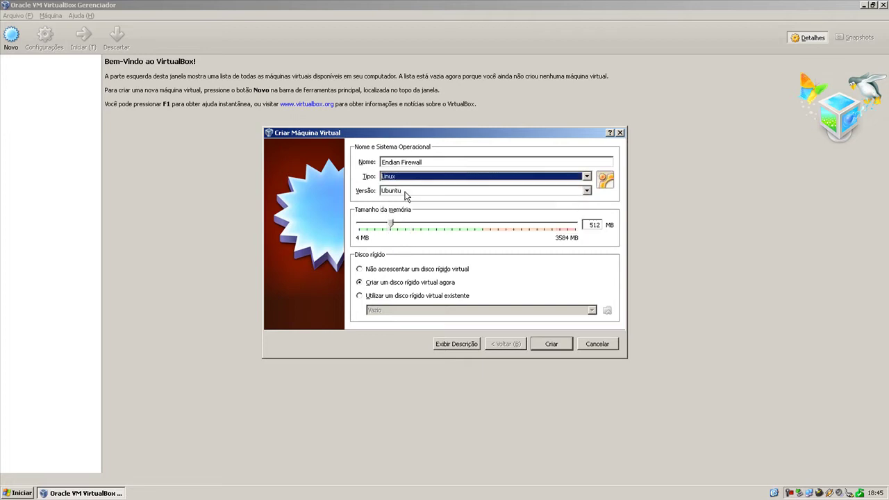
Choose Other Linux as the version and create the machine without a virtual hard disk
{"action": "left_click", "coordinate": [408, 191]}
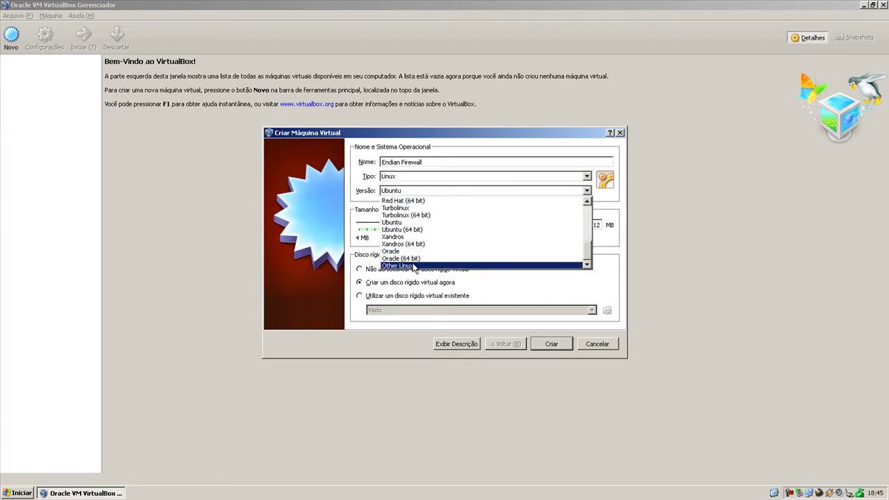
{"action": "left_click", "coordinate": [415, 265]}
{"action": "left_click", "coordinate": [385, 268]}
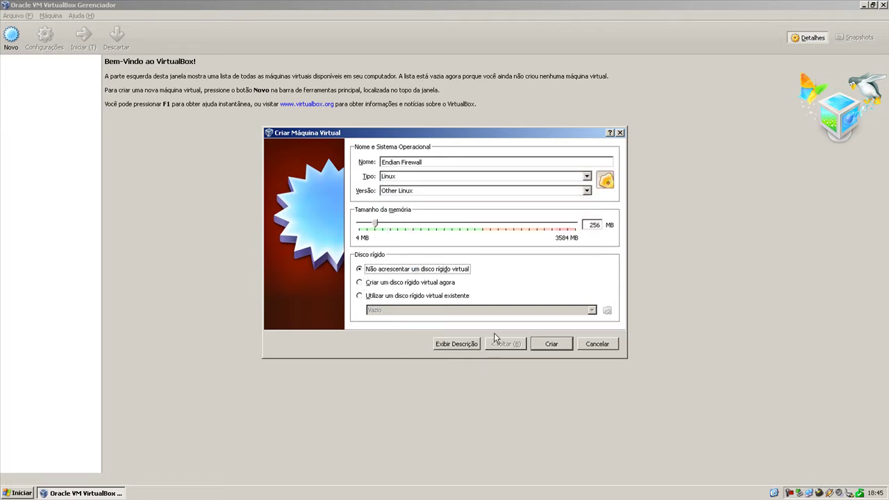
{"action": "left_click", "coordinate": [547, 347]}
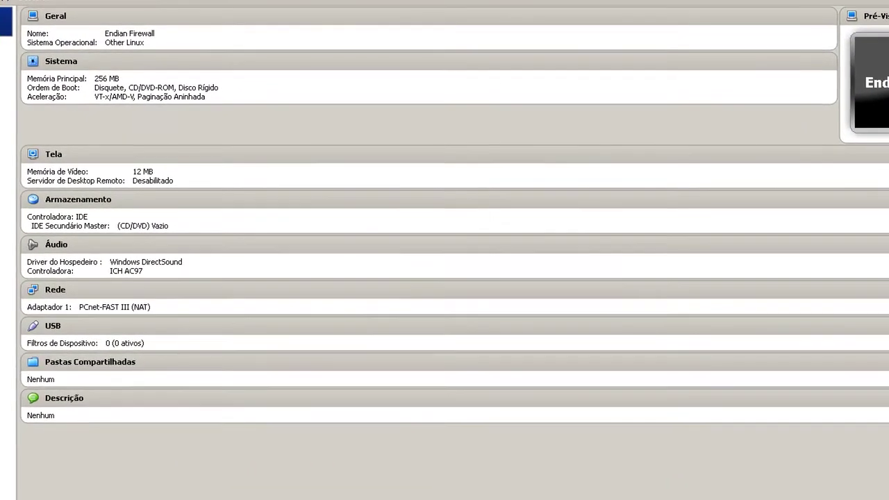
In the machine's advanced general settings, make the shared clipboard and drag-and-drop Bi-direcional and show the mini toolbar at the top of the screen
{"action": "left_click", "coordinate": [433, 290]}
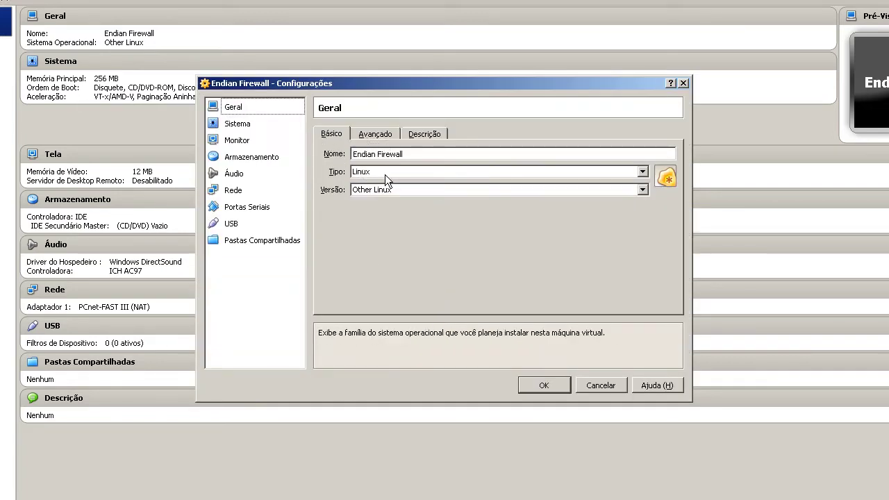
{"action": "left_click", "coordinate": [379, 140]}
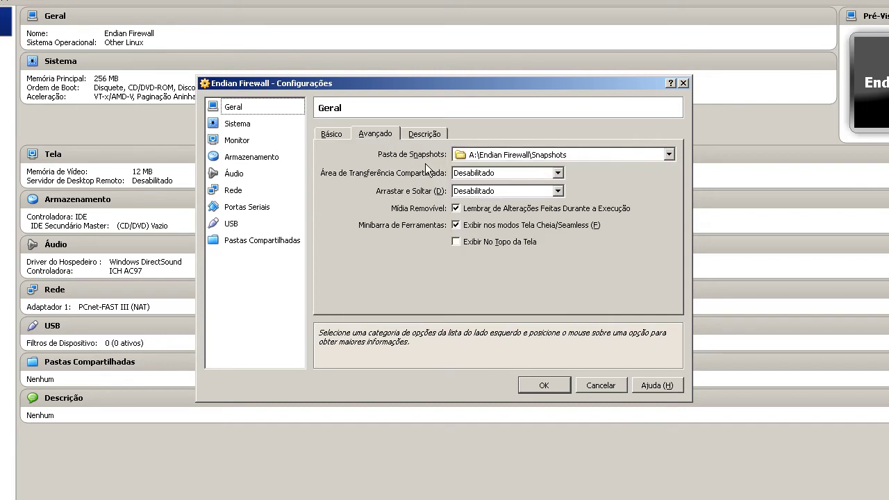
{"action": "left_click", "coordinate": [476, 175]}
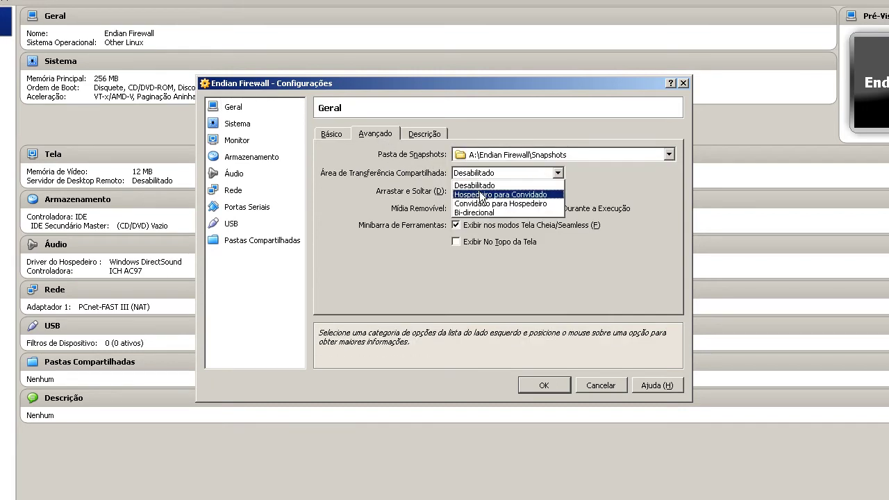
{"action": "left_click", "coordinate": [479, 211]}
{"action": "left_click", "coordinate": [479, 194]}
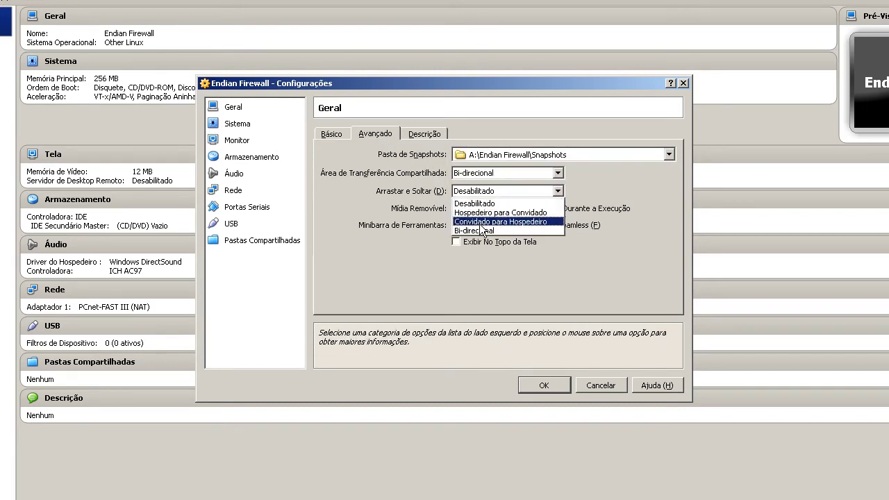
{"action": "left_click", "coordinate": [481, 234]}
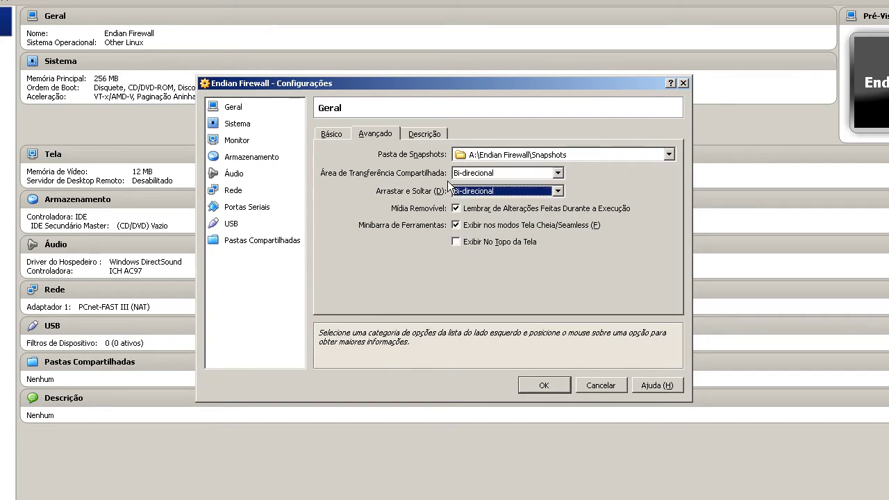
{"action": "left_click", "coordinate": [477, 245]}
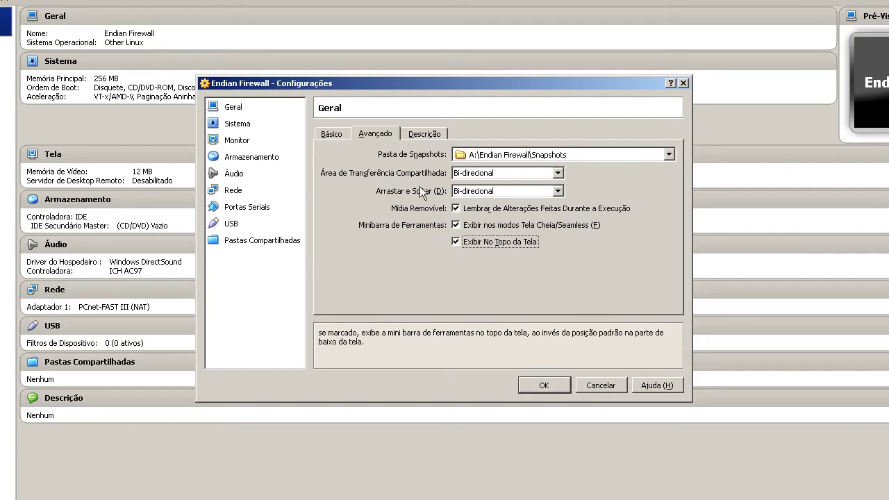
{"action": "left_click", "coordinate": [416, 136]}
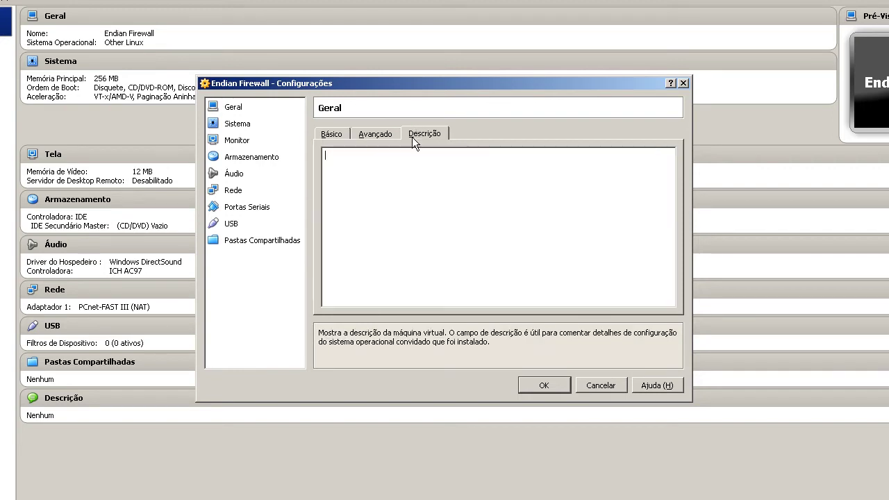
In the system boot order, disable CD/DVD-ROM and Disquete and move Disco Rígido to first place
{"action": "left_click", "coordinate": [262, 123]}
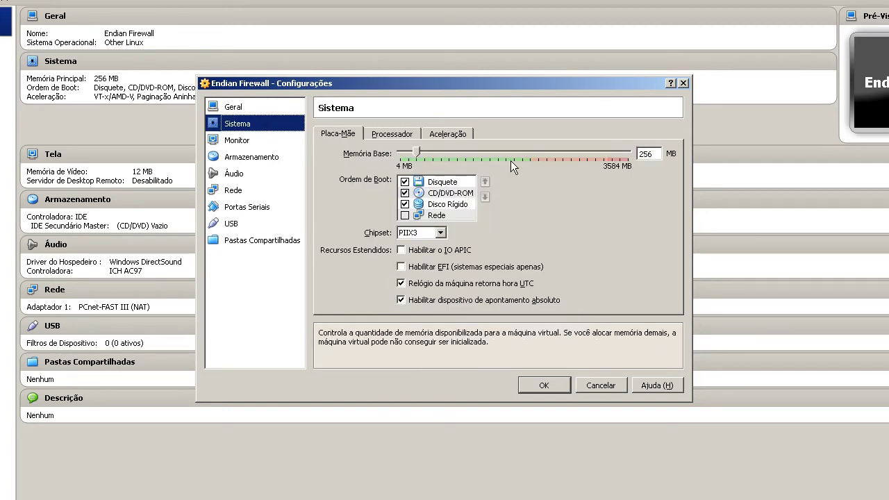
{"action": "left_click", "coordinate": [405, 193]}
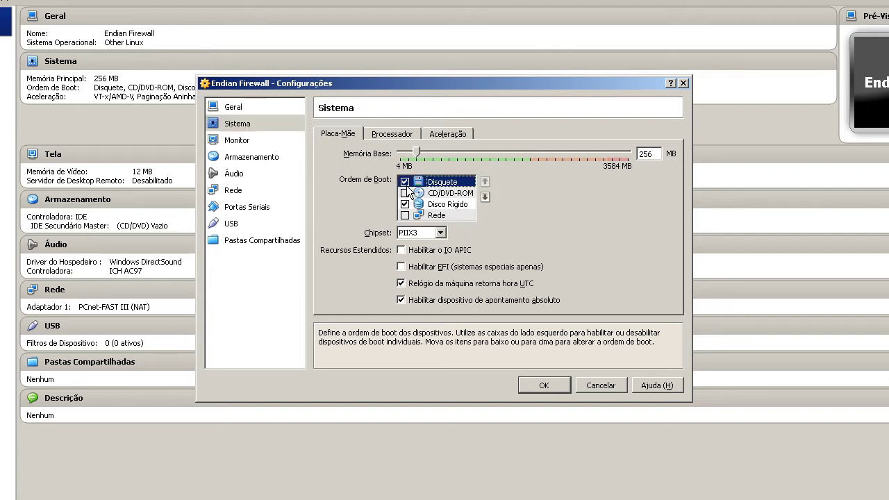
{"action": "left_click", "coordinate": [405, 182]}
{"action": "left_click", "coordinate": [486, 197]}
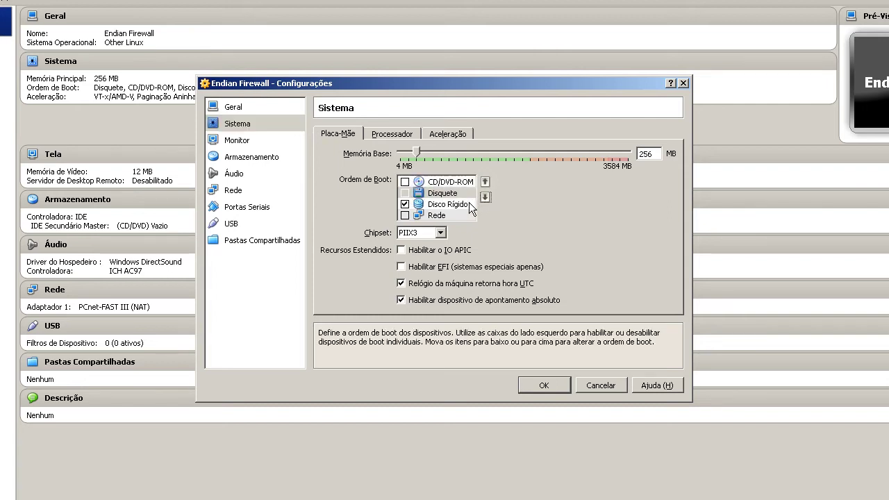
{"action": "left_click", "coordinate": [469, 203]}
{"action": "left_click", "coordinate": [484, 182]}
{"action": "left_click", "coordinate": [484, 182]}
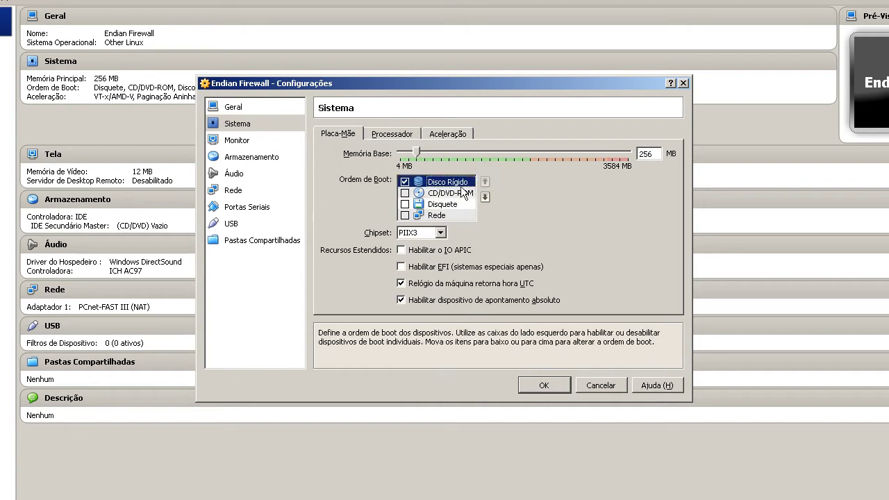
Disable the UTC hardware clock and the absolute pointing device, and enable PAE/NX for the processor
{"action": "left_click", "coordinate": [430, 283]}
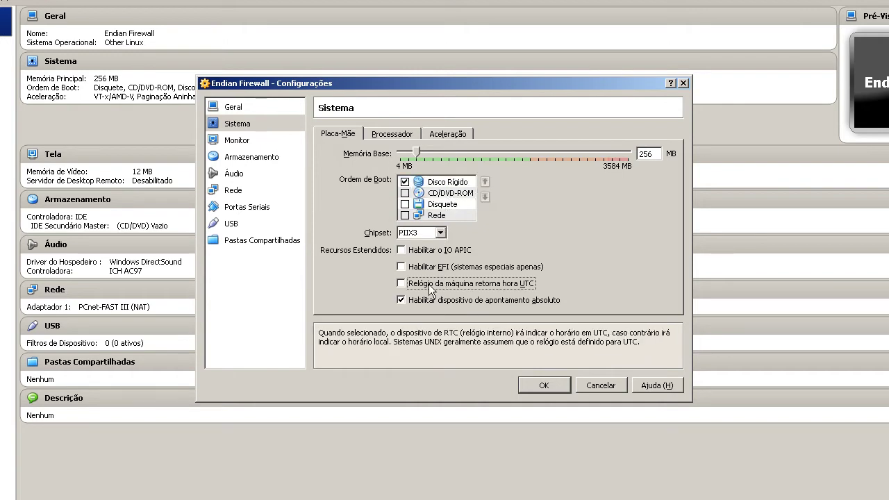
{"action": "left_click", "coordinate": [429, 301]}
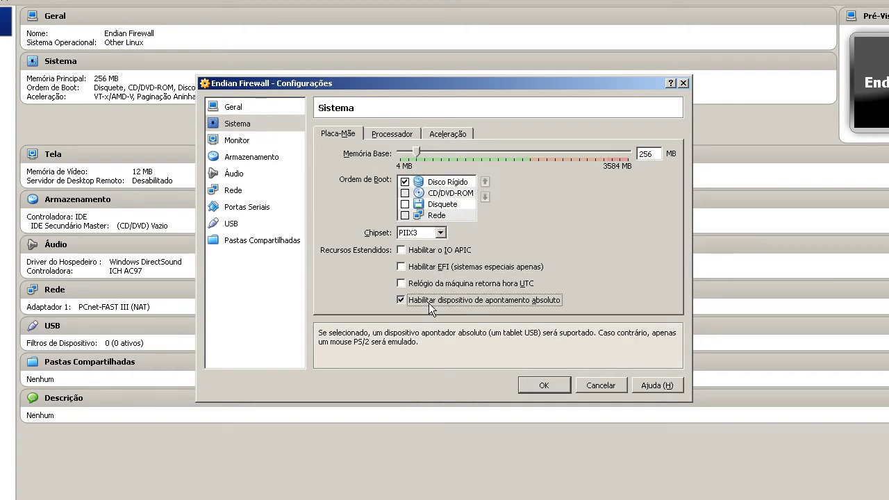
{"action": "left_click", "coordinate": [392, 133]}
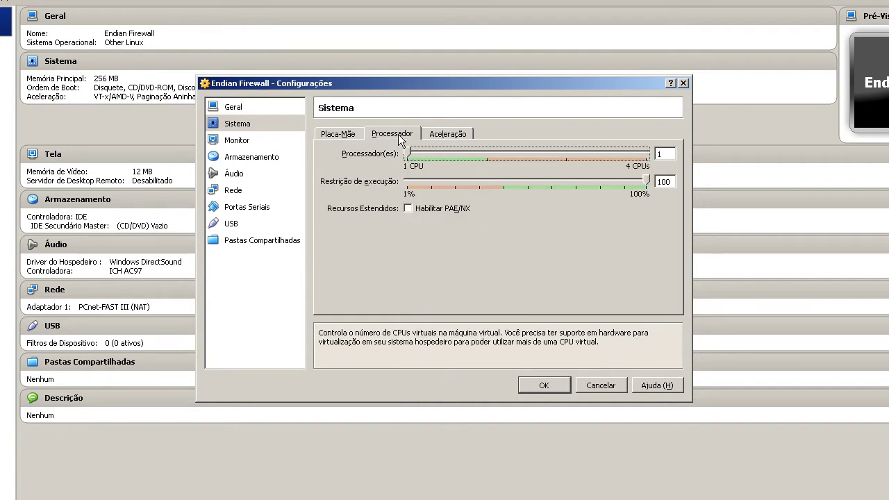
{"action": "left_click", "coordinate": [424, 210]}
Review the machine's hardware acceleration, processor and motherboard settings
{"action": "left_click", "coordinate": [451, 134]}
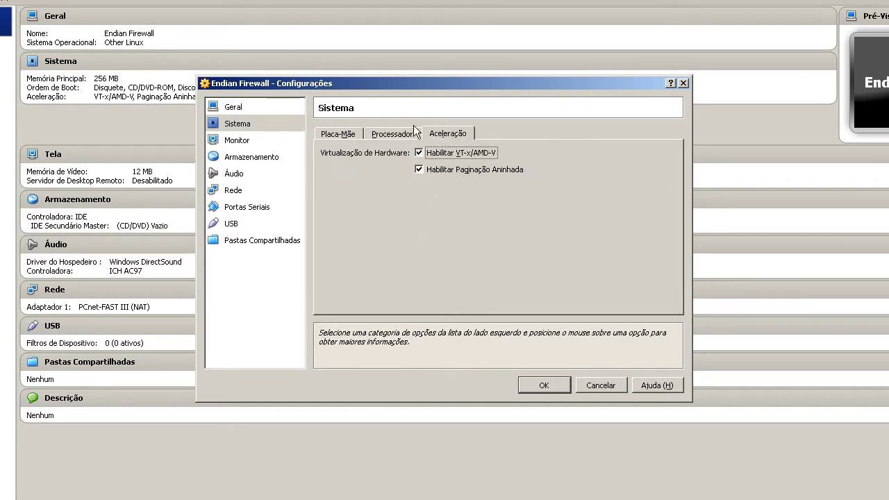
{"action": "left_click", "coordinate": [390, 136]}
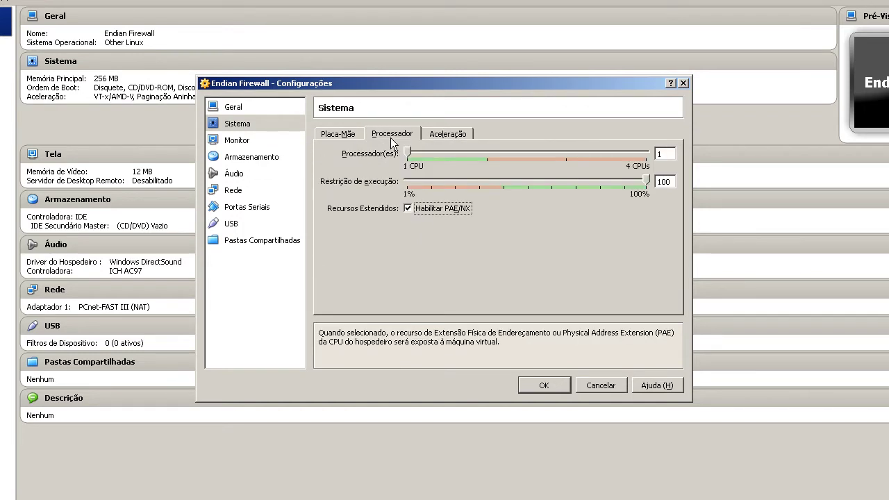
{"action": "left_click", "coordinate": [445, 136]}
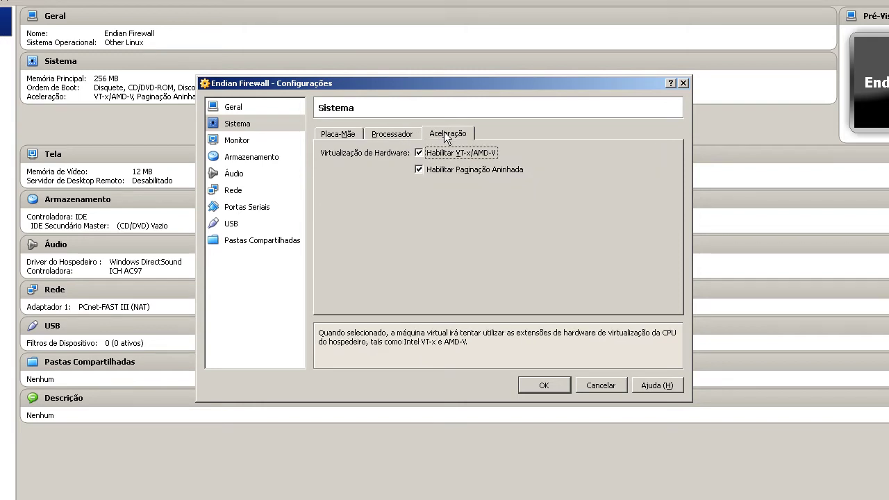
{"action": "left_click", "coordinate": [406, 136]}
{"action": "left_click", "coordinate": [342, 135]}
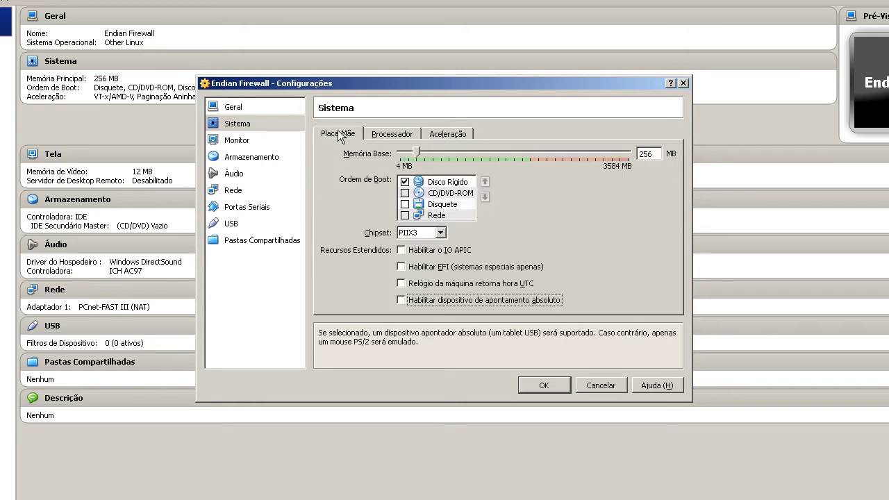
{"action": "left_click", "coordinate": [392, 133]}
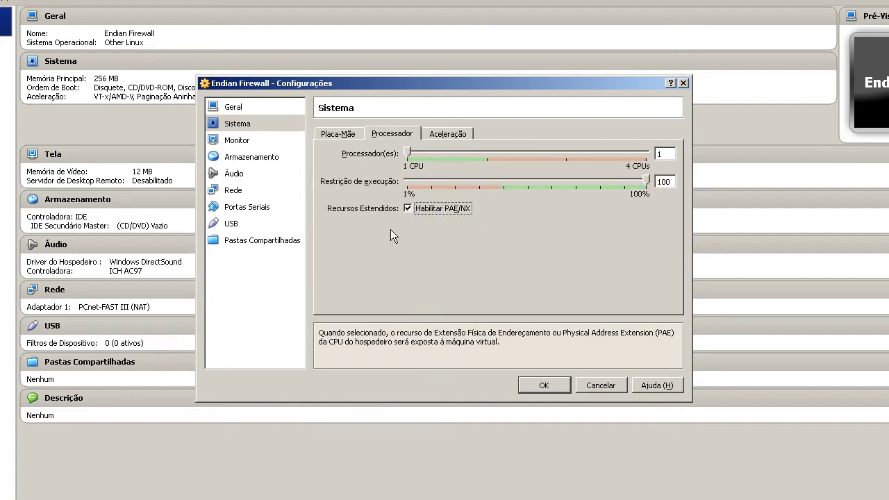
Set the machine's video memory to 10 MB and enable 3D acceleration
{"action": "left_click", "coordinate": [258, 141]}
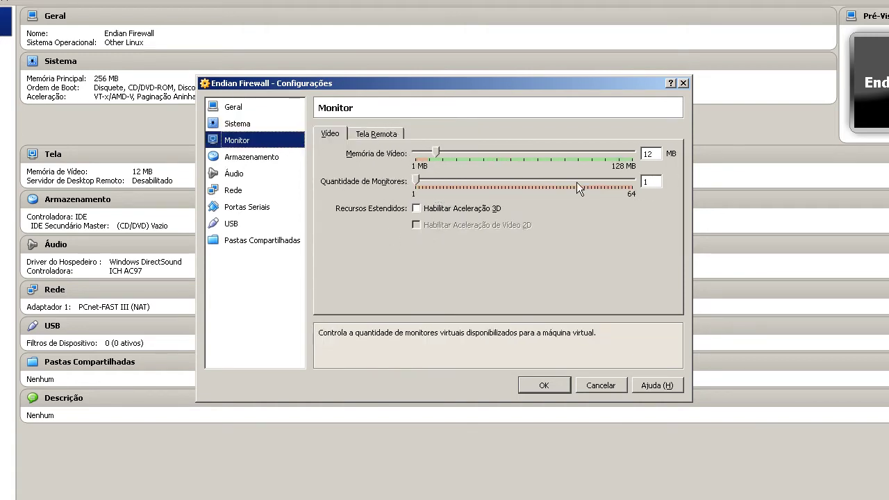
{"action": "left_click_drag", "start_coordinate": [643, 154], "coordinate": [676, 158]}
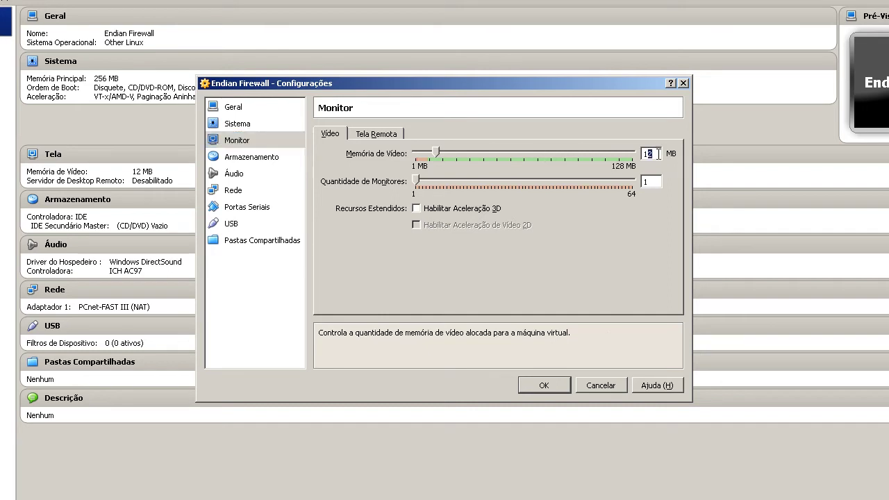
{"action": "type", "text": "0"}
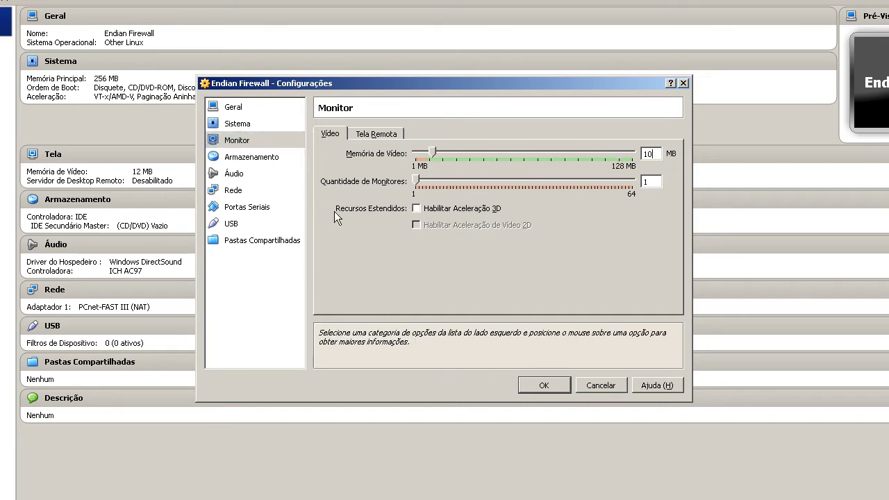
{"action": "left_click", "coordinate": [487, 208]}
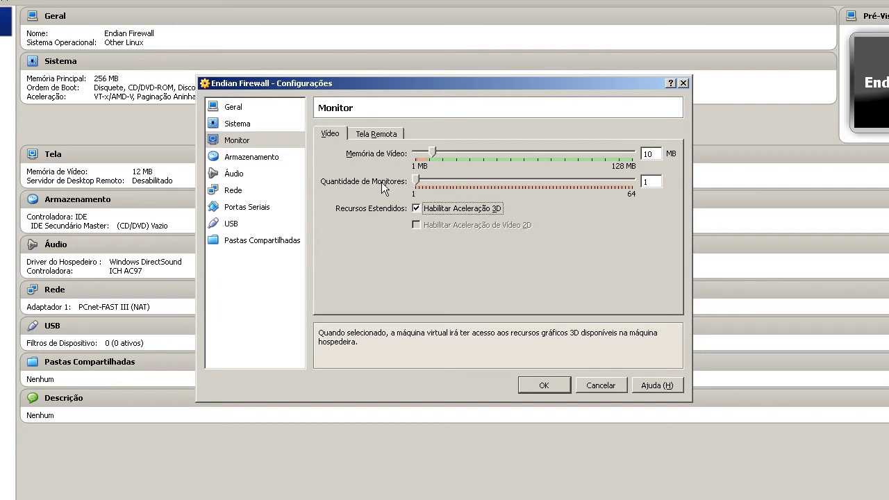
{"action": "left_click", "coordinate": [375, 135]}
Remove the existing IDE storage controller with its empty optical drive and add a fresh IDE controller
{"action": "left_click", "coordinate": [251, 157]}
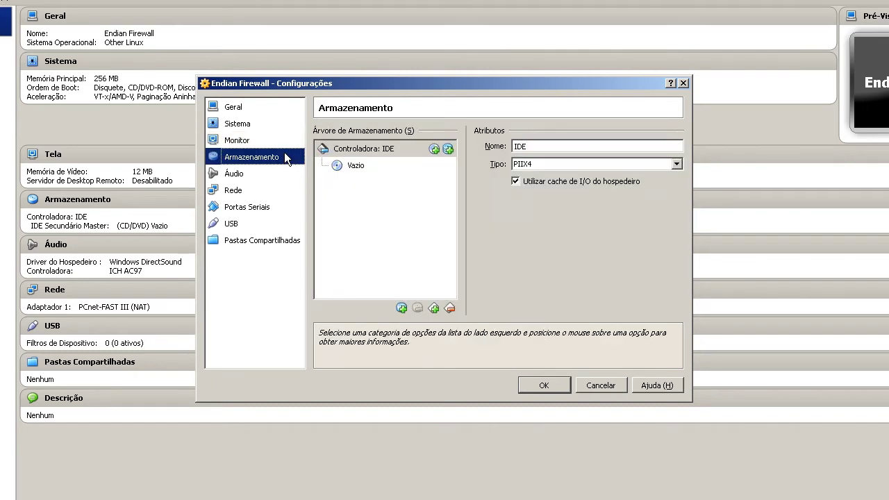
{"action": "left_click", "coordinate": [363, 148]}
{"action": "left_click", "coordinate": [450, 308]}
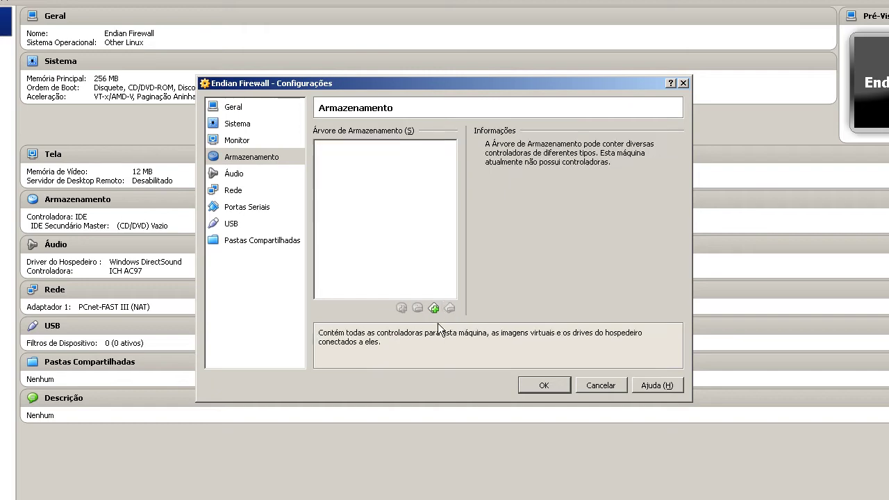
{"action": "left_click", "coordinate": [434, 308]}
{"action": "left_click", "coordinate": [486, 317]}
Create a dynamically allocated VMDK virtual hard disk named "Endian Firewall" on the IDE controller
{"action": "left_click", "coordinate": [448, 149]}
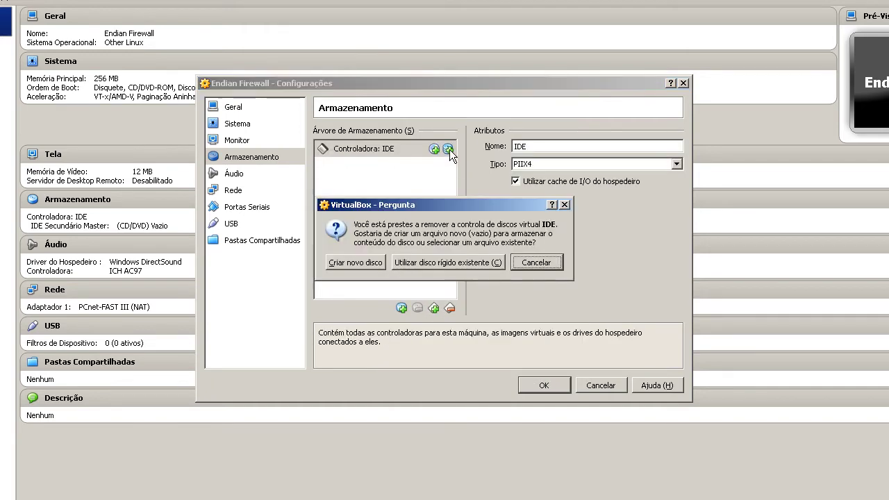
{"action": "left_click", "coordinate": [375, 255]}
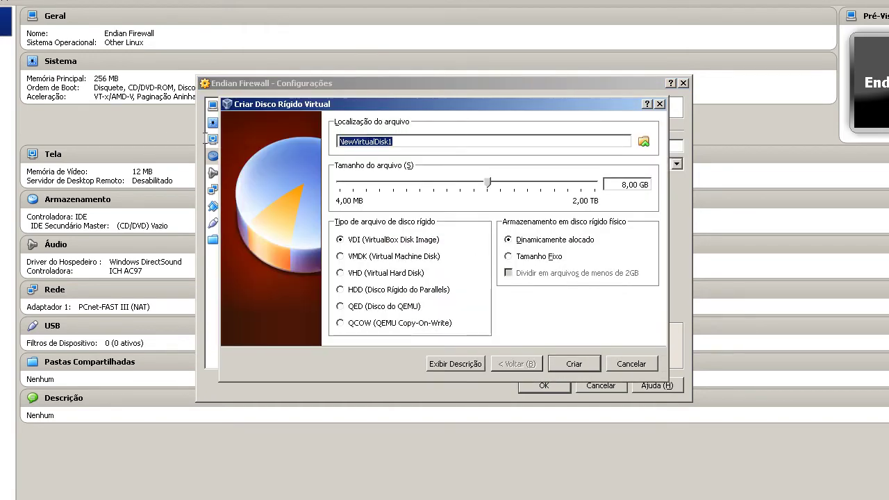
{"action": "type", "text": "Endian"}
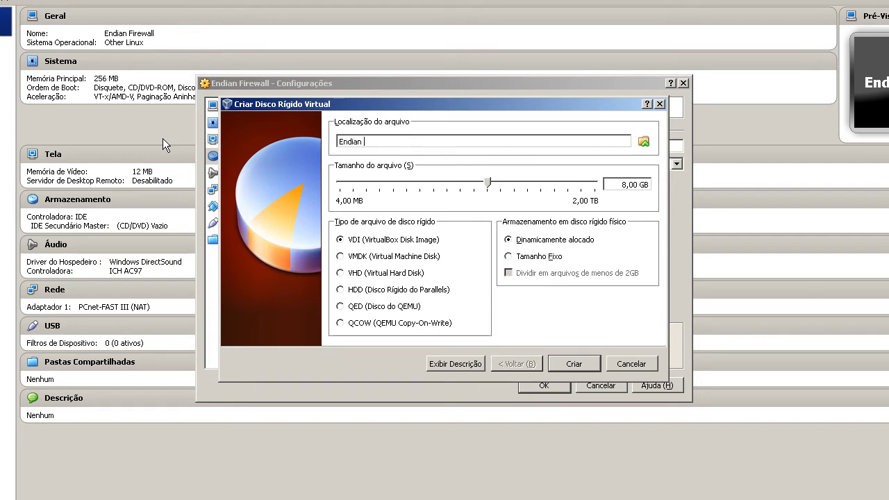
{"action": "type", "text": " Fire"}
{"action": "key", "text": "BackSpace"}
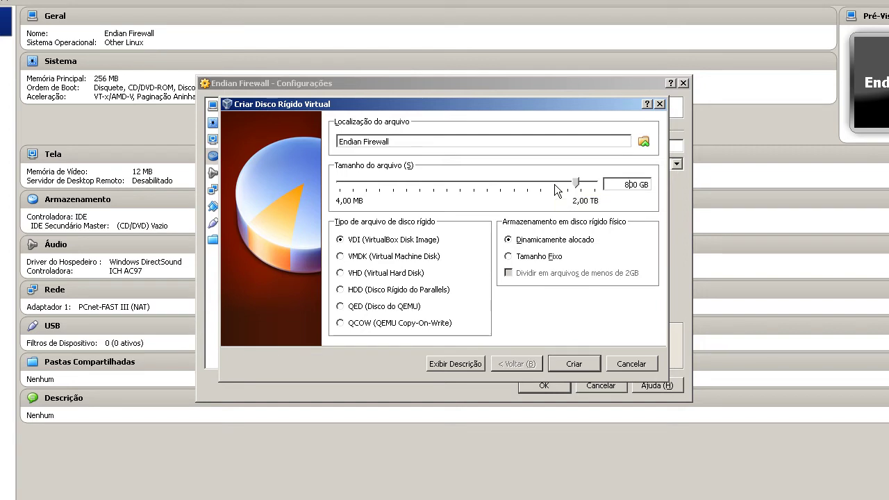
{"action": "key", "text": "BackSpace"}
{"action": "type", "text": "1"}
{"action": "left_click", "coordinate": [345, 257]}
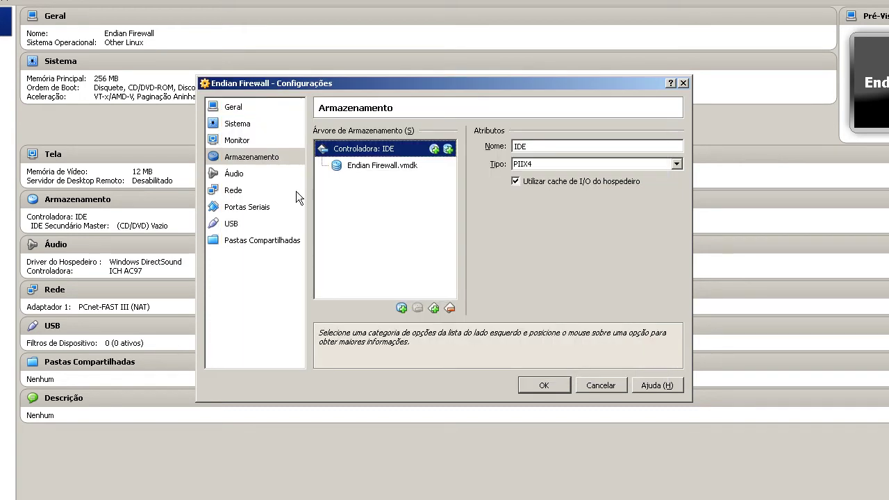
Add an empty CD/DVD drive to the IDE controller and check the machine's audio settings
{"action": "left_click", "coordinate": [434, 148]}
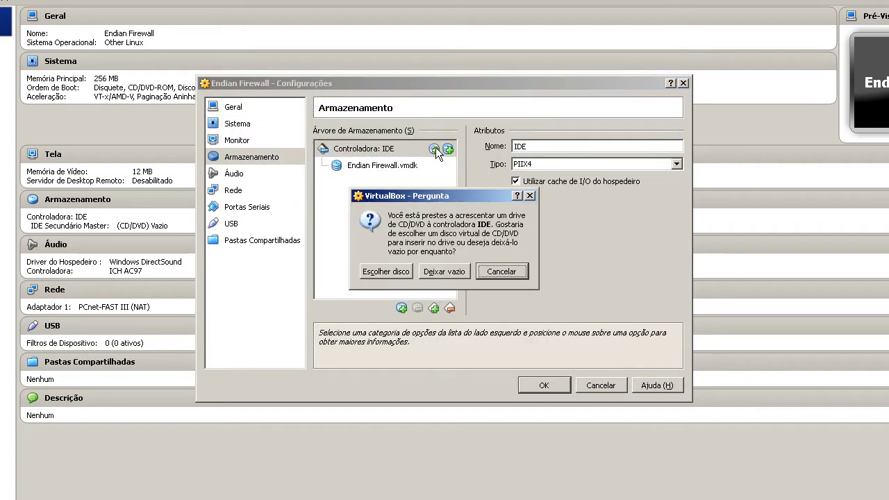
{"action": "left_click", "coordinate": [430, 267]}
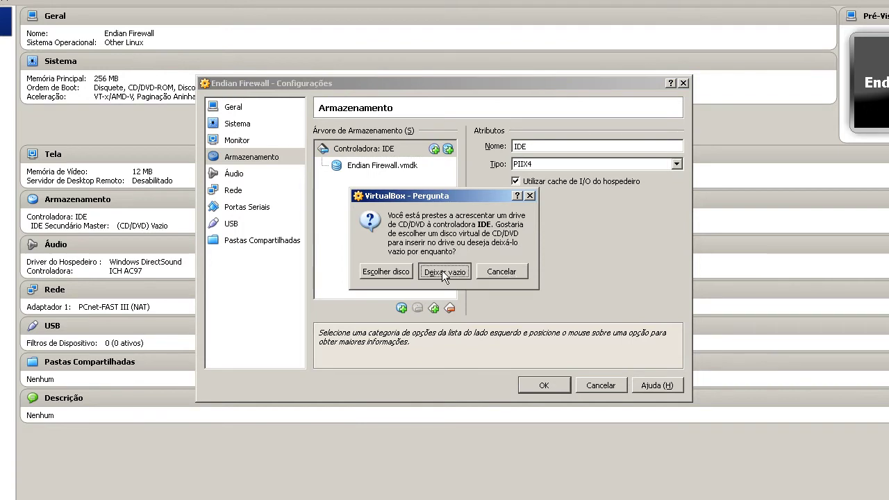
{"action": "left_click", "coordinate": [271, 179]}
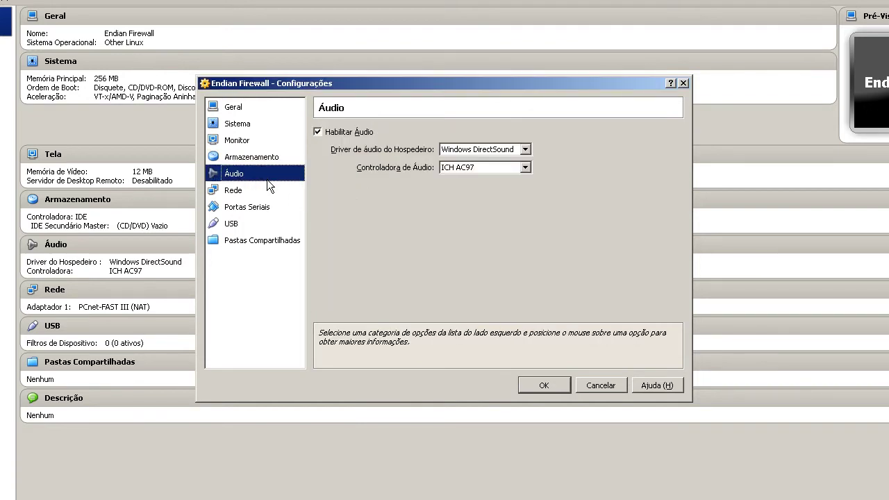
Configure network adapter 1 as NAT with card type Intel PRO/1000 T Server (82543GC) and generate a new MAC address
{"action": "left_click", "coordinate": [268, 185]}
{"action": "left_click", "coordinate": [373, 207]}
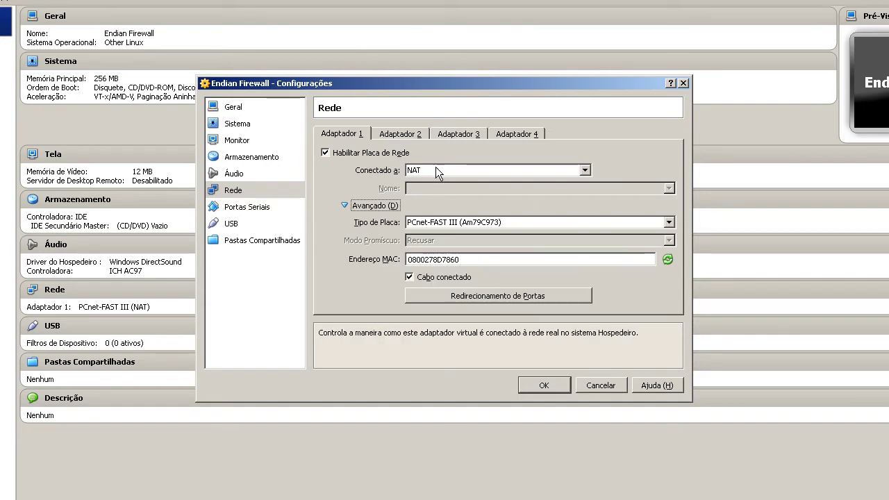
{"action": "left_click", "coordinate": [438, 171]}
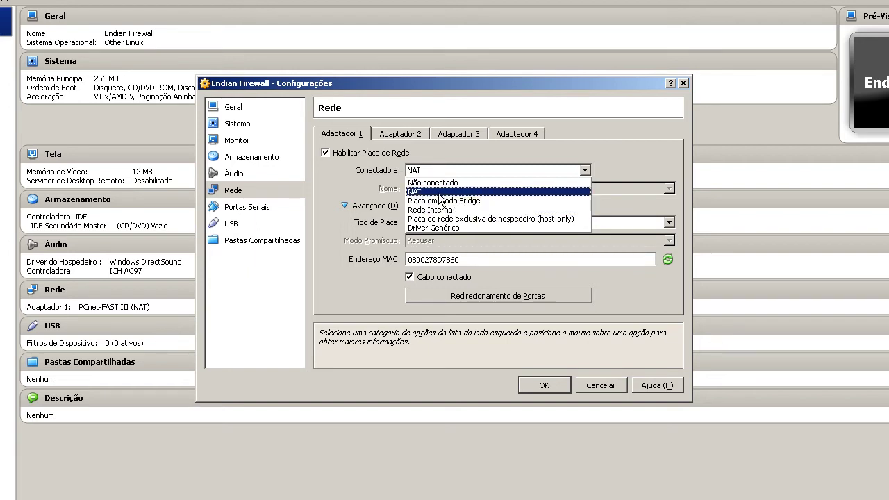
{"action": "left_click", "coordinate": [445, 191]}
{"action": "left_click", "coordinate": [470, 225]}
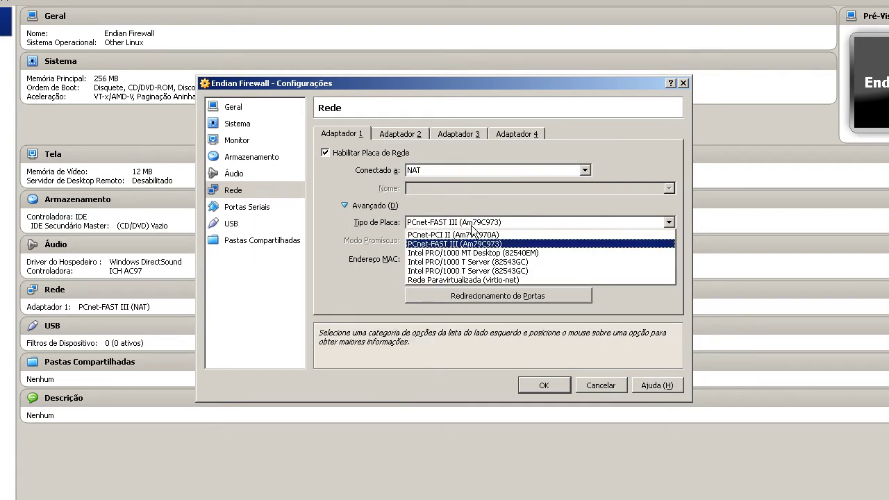
{"action": "left_click", "coordinate": [484, 272]}
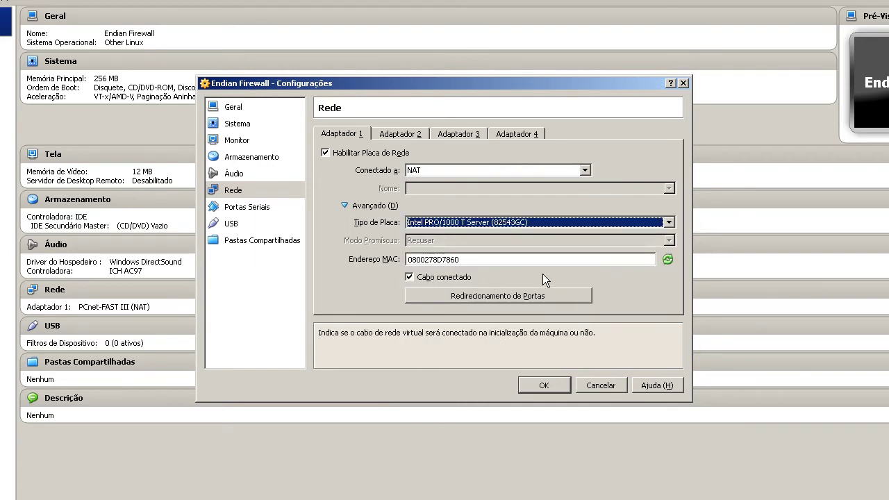
{"action": "left_click", "coordinate": [665, 259]}
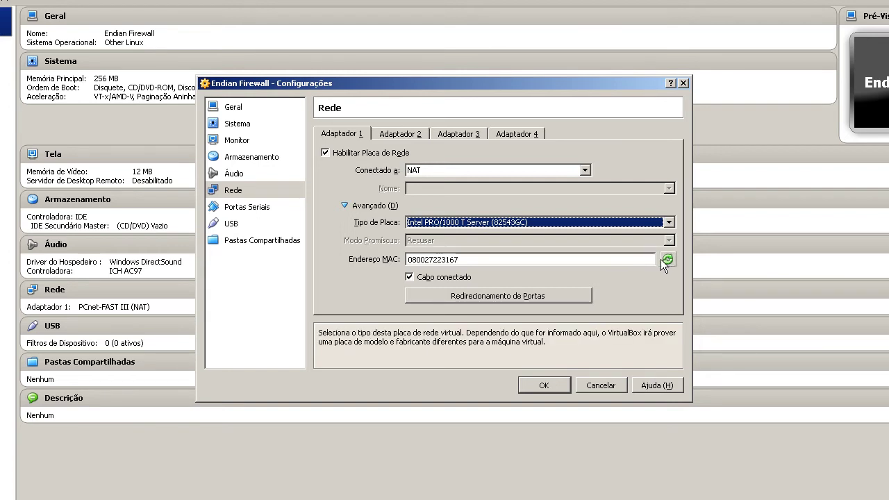
Enable network adapter 2 in bridged mode on the Atheros L2 Fast Ethernet 10/100 Base-T Controller
{"action": "left_click", "coordinate": [409, 134]}
{"action": "left_click", "coordinate": [379, 156]}
{"action": "left_click", "coordinate": [479, 168]}
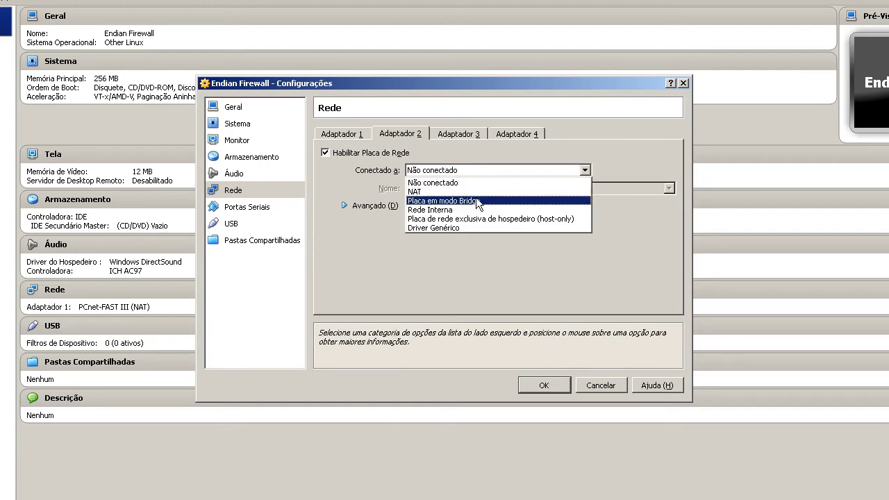
{"action": "left_click", "coordinate": [476, 201]}
{"action": "left_click", "coordinate": [472, 188]}
{"action": "left_click", "coordinate": [472, 200]}
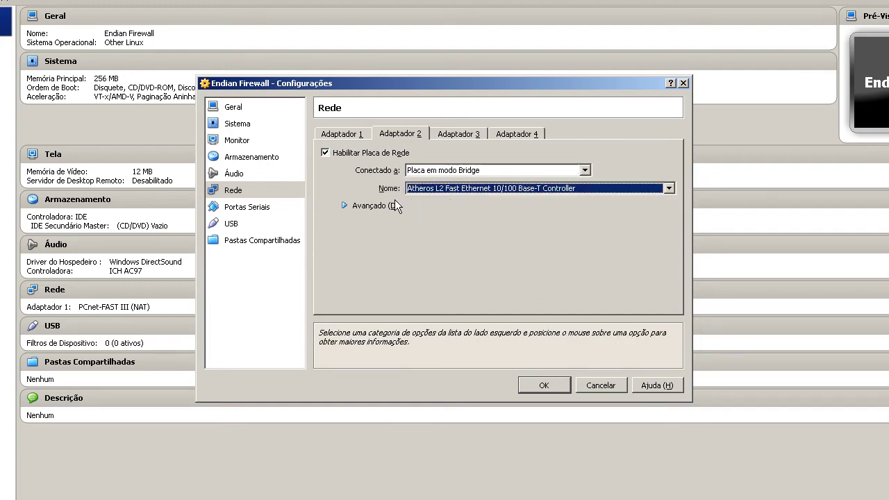
Set adapter 2 to Intel PRO/1000 T Server (82543GC) with promiscuous mode "Permitir Tudo" and generate a new MAC address
{"action": "left_click", "coordinate": [393, 207]}
{"action": "left_click", "coordinate": [462, 223]}
{"action": "left_click", "coordinate": [465, 270]}
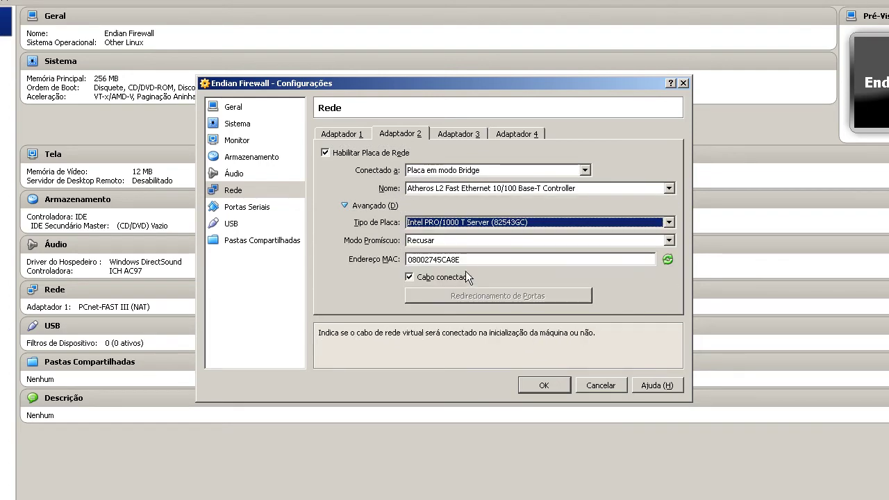
{"action": "left_click", "coordinate": [462, 240]}
{"action": "left_click", "coordinate": [462, 271]}
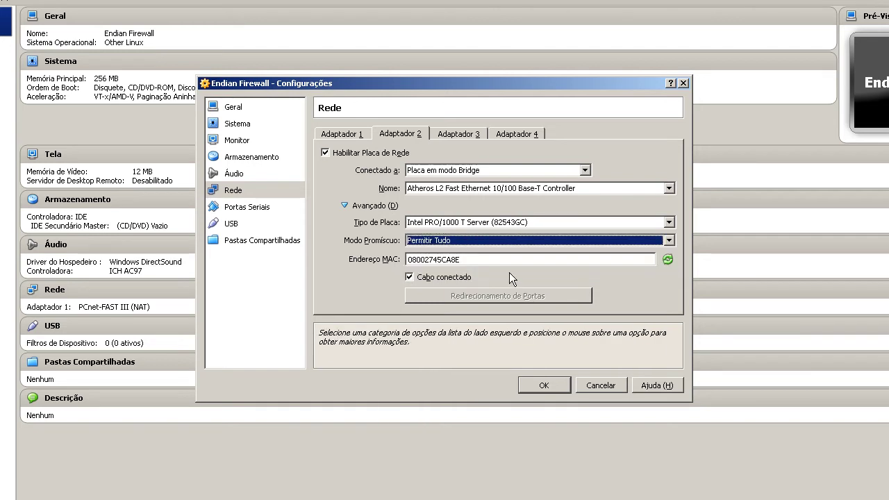
{"action": "left_click", "coordinate": [667, 259]}
{"action": "left_click", "coordinate": [666, 259]}
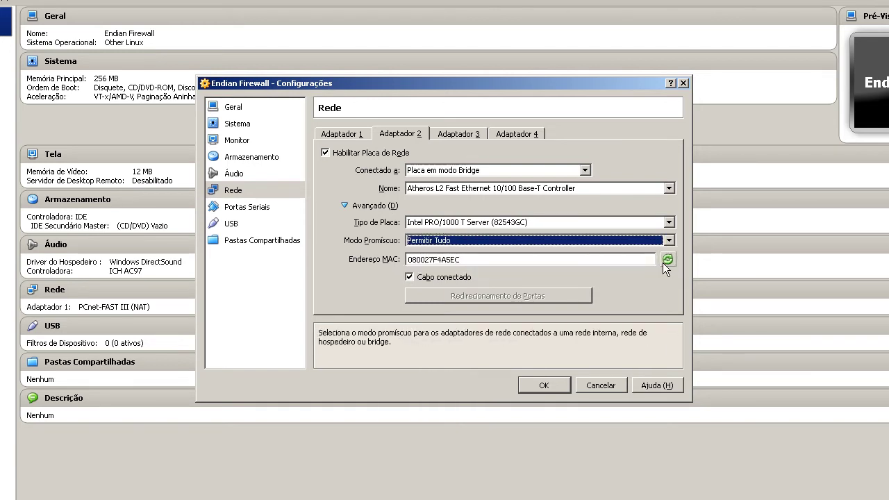
{"action": "left_click", "coordinate": [663, 262]}
{"action": "left_click", "coordinate": [663, 262]}
{"action": "left_click", "coordinate": [661, 262]}
{"action": "left_click", "coordinate": [661, 263]}
{"action": "left_click", "coordinate": [661, 263]}
{"action": "left_click", "coordinate": [661, 262]}
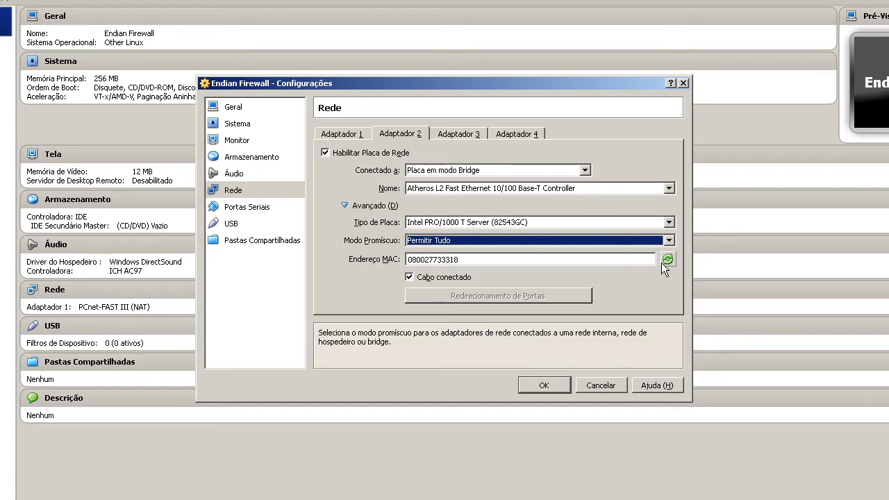
Review the settings of network adapters 3 and 4 and of both serial ports
{"action": "left_click", "coordinate": [452, 133]}
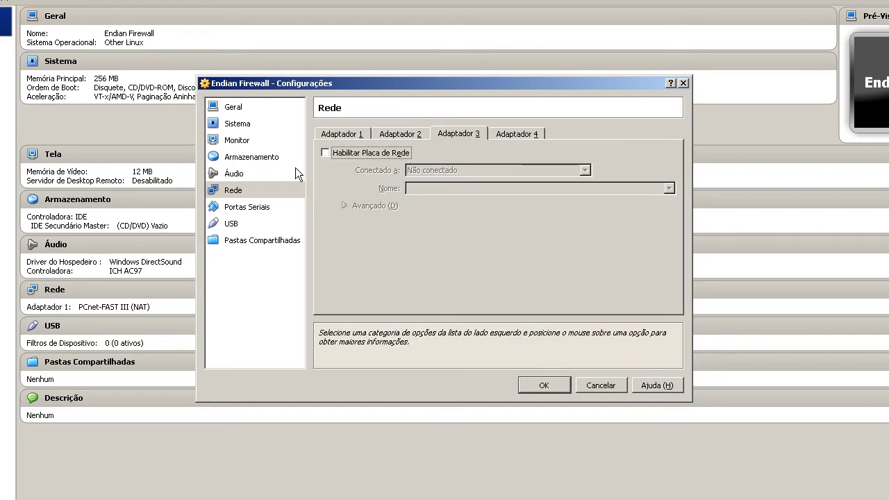
{"action": "left_click", "coordinate": [526, 134]}
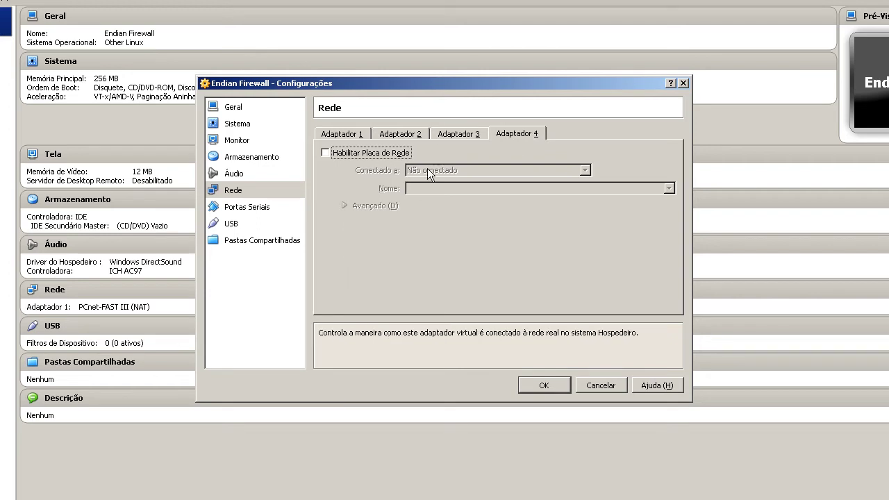
{"action": "left_click", "coordinate": [275, 207]}
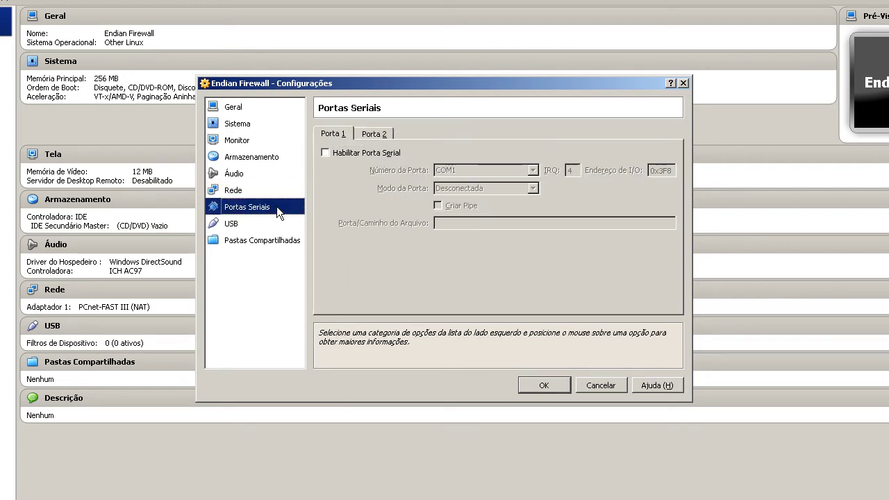
{"action": "left_click", "coordinate": [371, 136]}
Disable the USB controller, check the shared folders and save the machine's configuration
{"action": "left_click", "coordinate": [258, 224]}
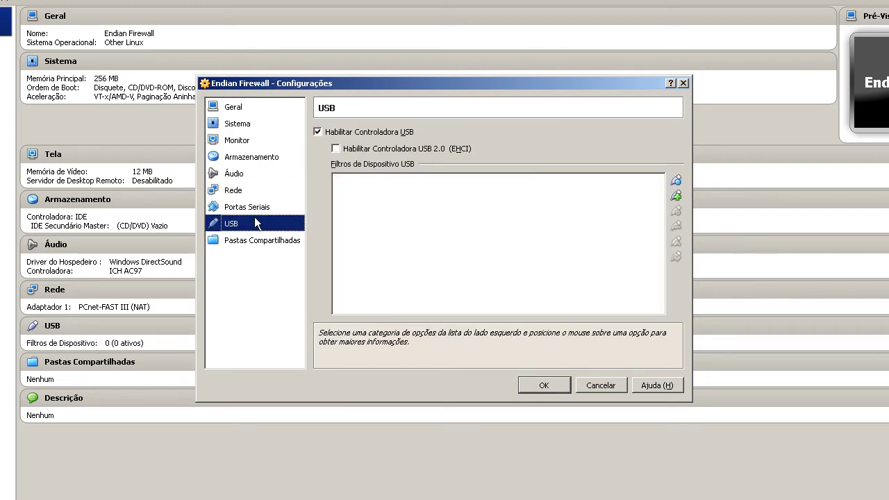
{"action": "left_click", "coordinate": [372, 132]}
{"action": "left_click", "coordinate": [280, 240]}
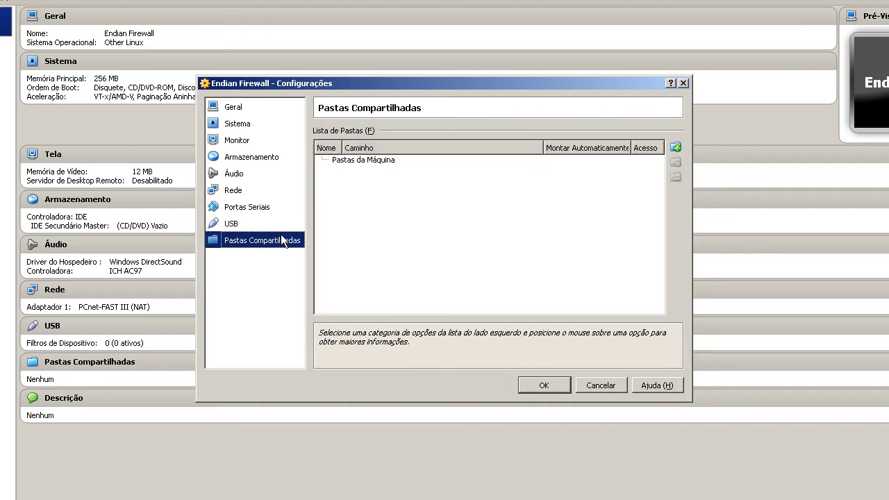
{"action": "left_click", "coordinate": [539, 384]}
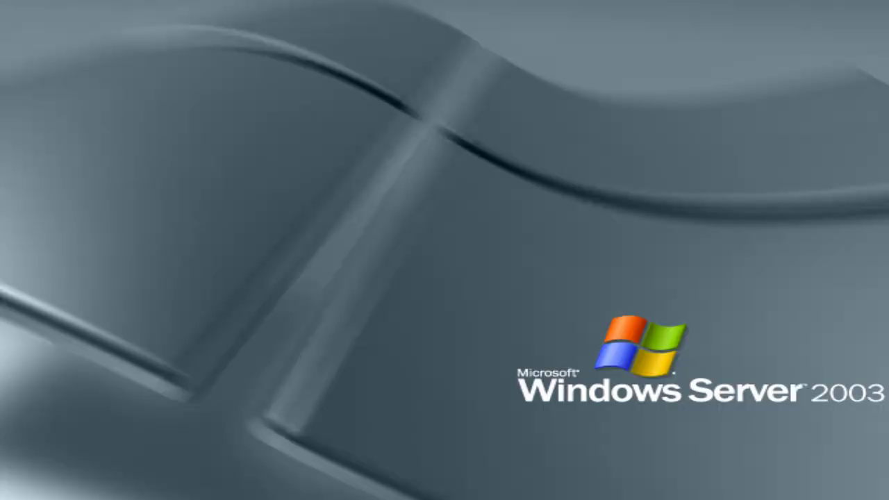
Switch to the desktop and open Google Chrome with a new tab
{"action": "key", "text": "super"}
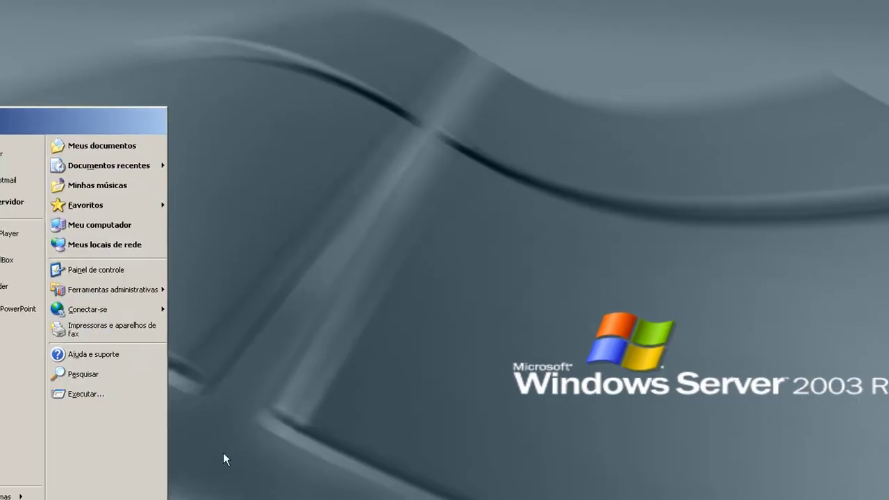
{"action": "left_click", "coordinate": [222, 459]}
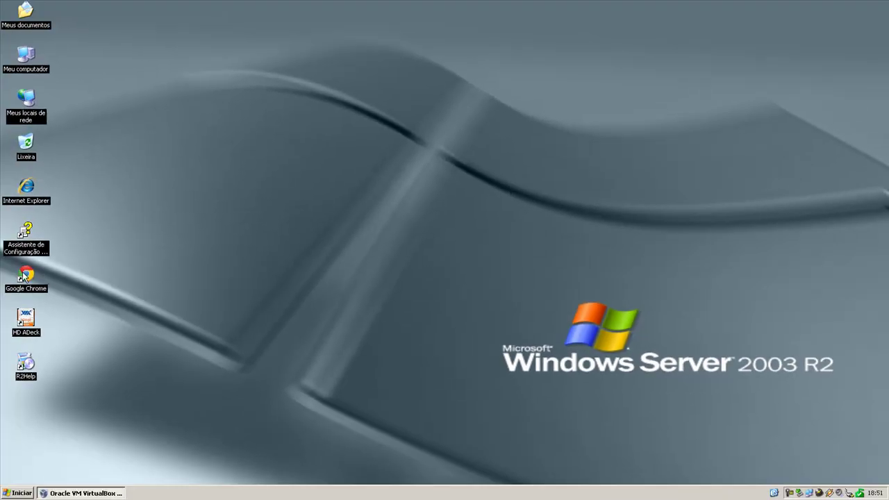
{"action": "left_click", "coordinate": [24, 276]}
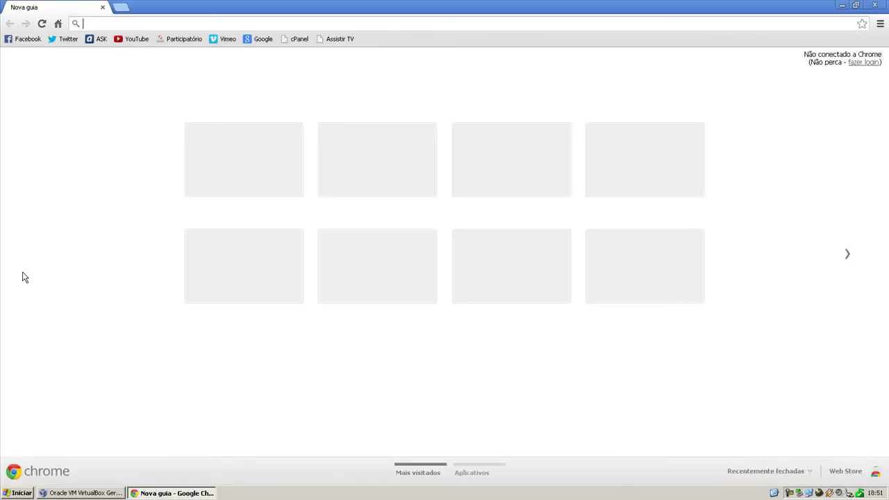
{"action": "left_click", "coordinate": [764, 471]}
{"action": "left_click", "coordinate": [743, 393]}
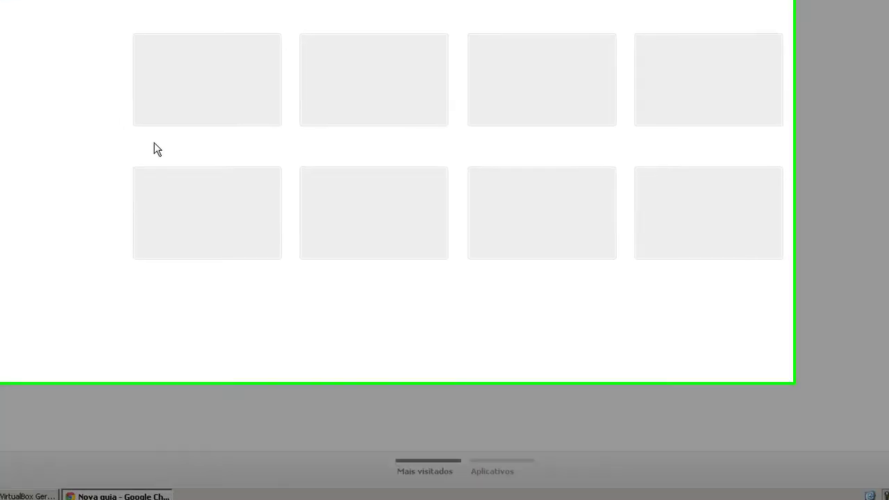
Load the SourceForge mirror directory ufpr.dl.sourceforge.net/project/efw/
{"action": "type", "text": "http://ufpr.dl.sourceforge.net/project/efw/Development"}
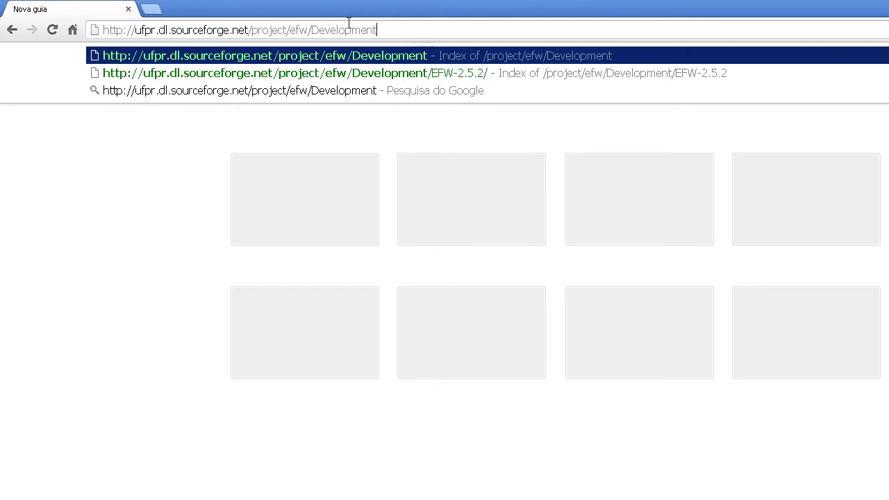
{"action": "left_click_drag", "start_coordinate": [320, 30], "coordinate": [415, 31]}
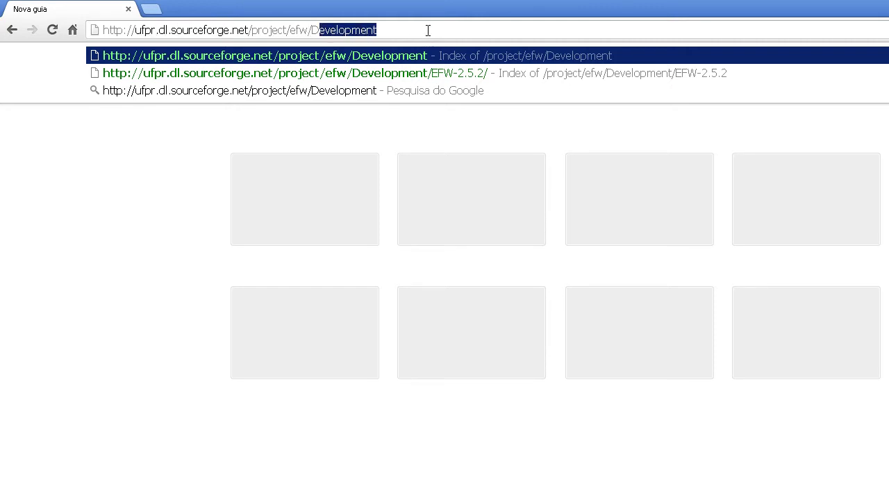
{"action": "key", "text": "BackSpace"}
{"action": "key", "text": "BackSpace"}
{"action": "key", "text": "Return"}
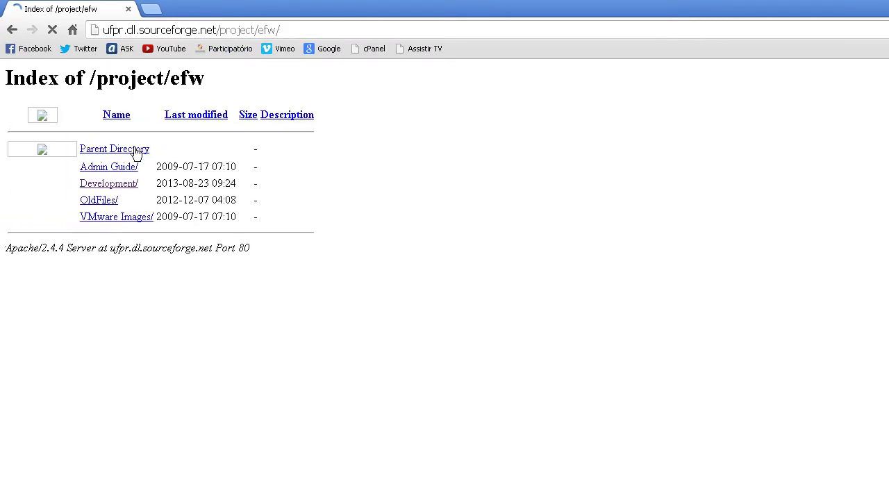
Examine the ISO download in the Development/EFW-2.5.2 folder and return to the parent directory
{"action": "left_click", "coordinate": [103, 193]}
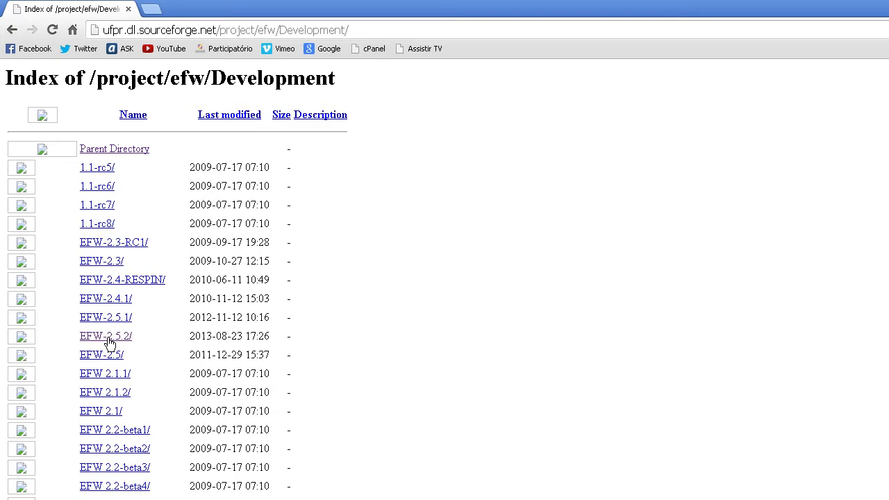
{"action": "left_click", "coordinate": [109, 340]}
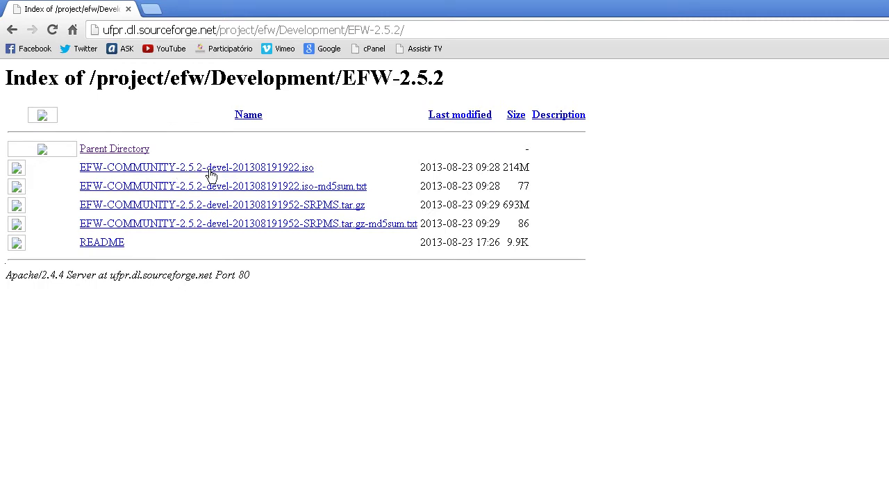
{"action": "left_click", "coordinate": [110, 148]}
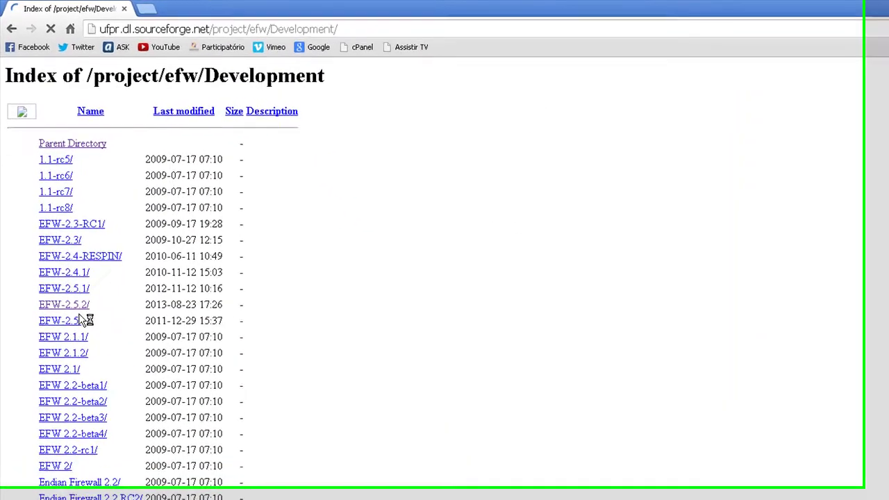
Compare the ISO files offered in the EFW-2.5.1 and EFW-2.5.2 development folders, finishing in the EFW-2.5.1 folder
{"action": "left_click", "coordinate": [77, 289]}
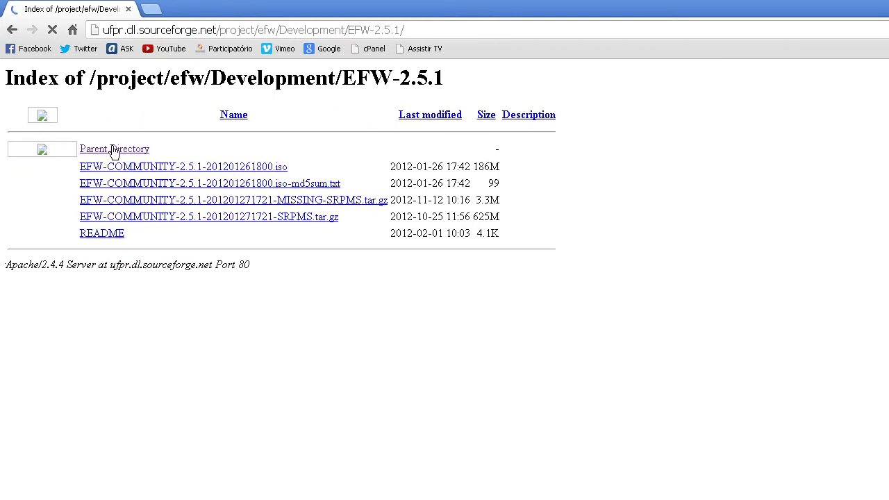
{"action": "left_click", "coordinate": [114, 149]}
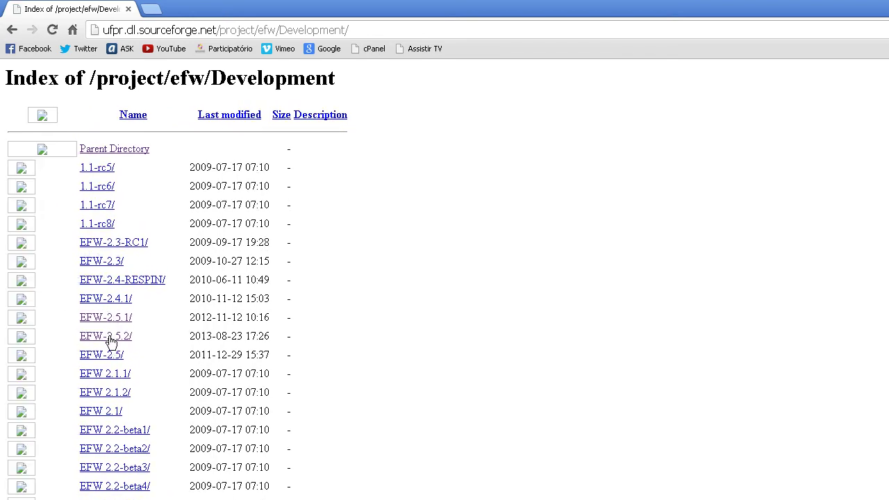
{"action": "left_click", "coordinate": [111, 340]}
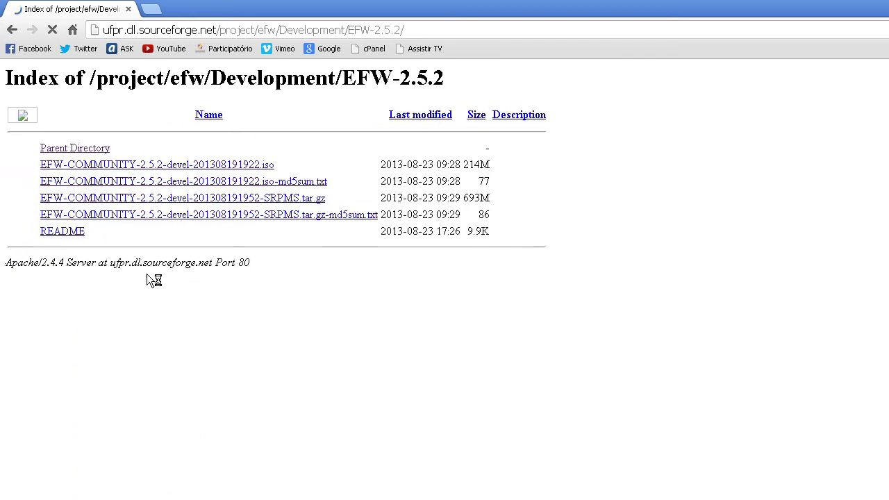
{"action": "left_click", "coordinate": [115, 150]}
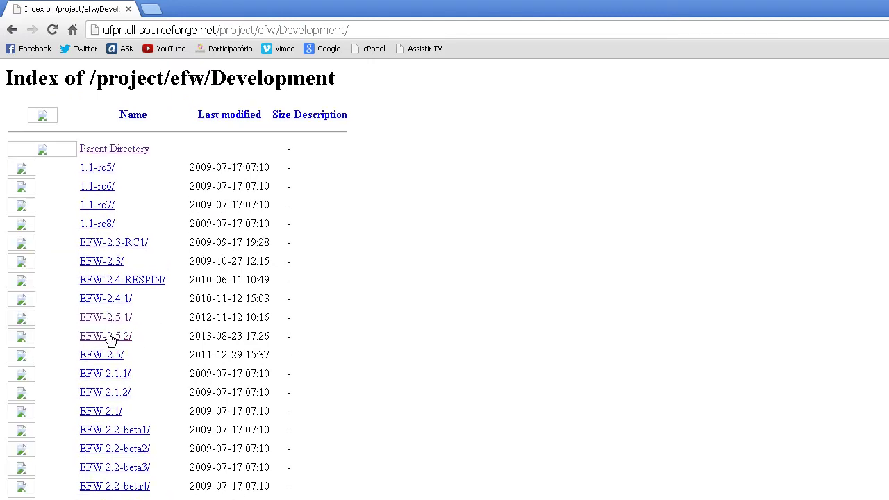
{"action": "left_click", "coordinate": [108, 337]}
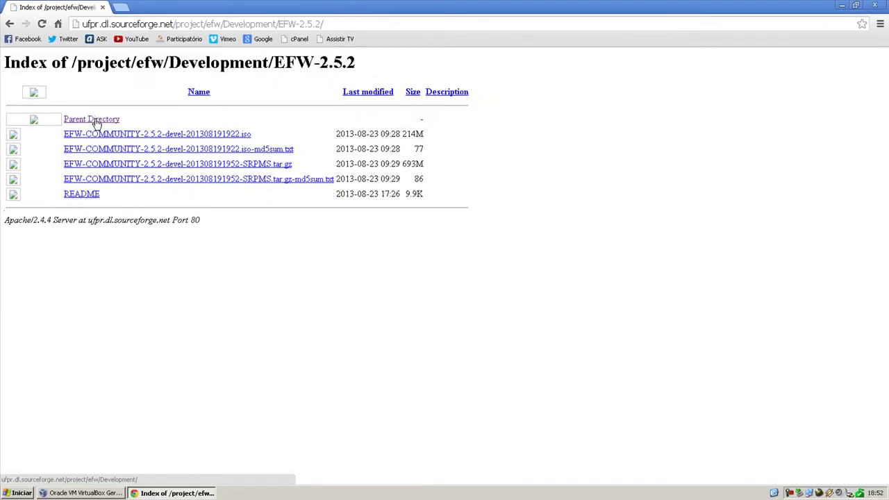
{"action": "left_click", "coordinate": [95, 122]}
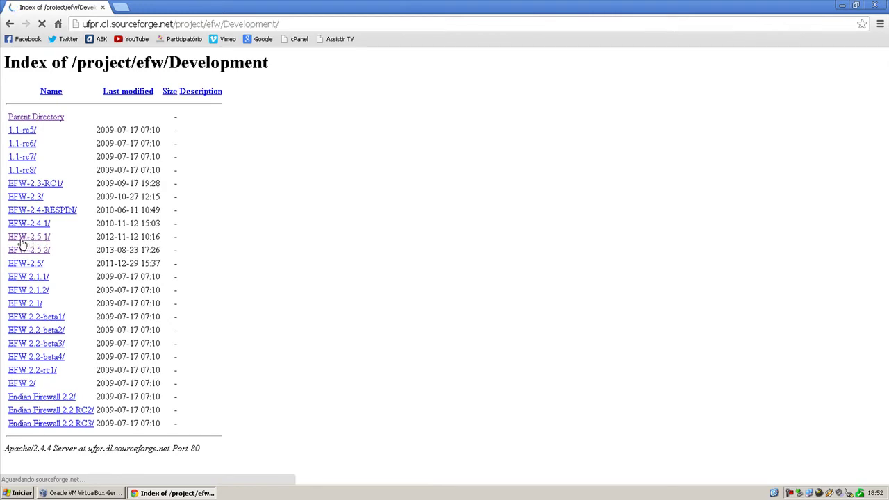
{"action": "left_click", "coordinate": [86, 241]}
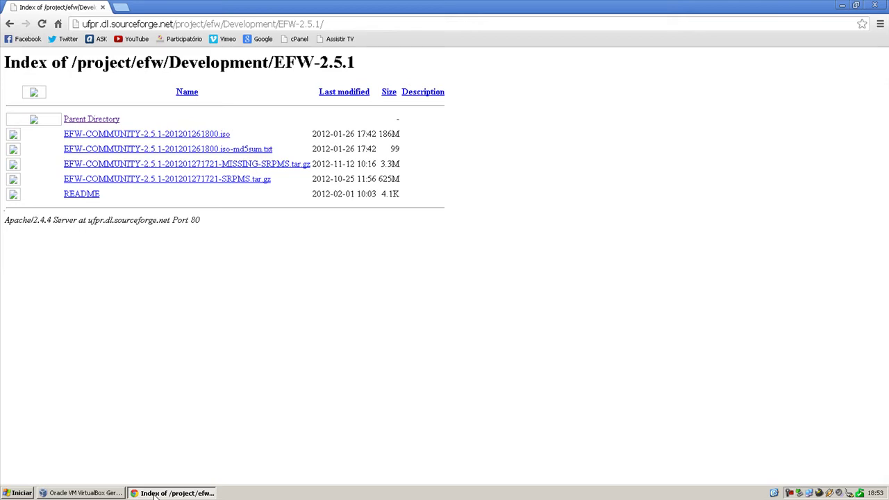
Switch to VirtualBox and open the virtual disc file chooser for the empty CD/DVD drive in the Endian Firewall machine's storage settings
{"action": "left_click", "coordinate": [154, 493]}
{"action": "left_click", "coordinate": [82, 493]}
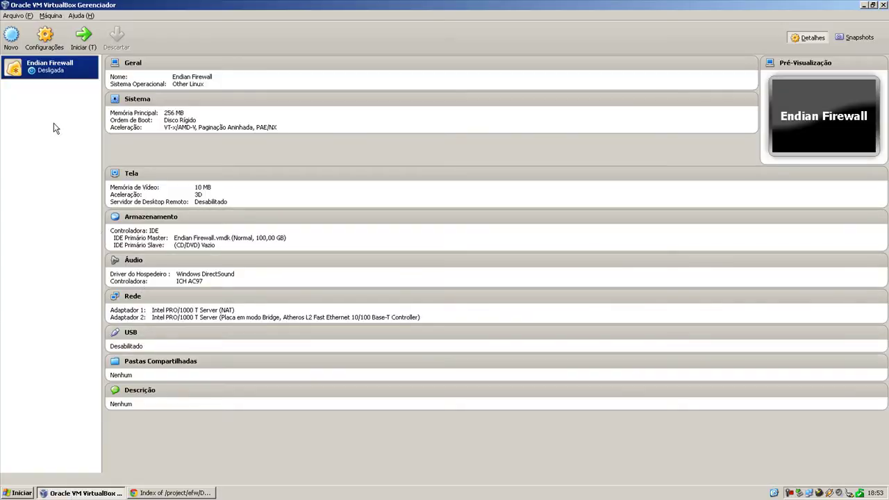
{"action": "right_click", "coordinate": [52, 71]}
{"action": "left_click", "coordinate": [60, 78]}
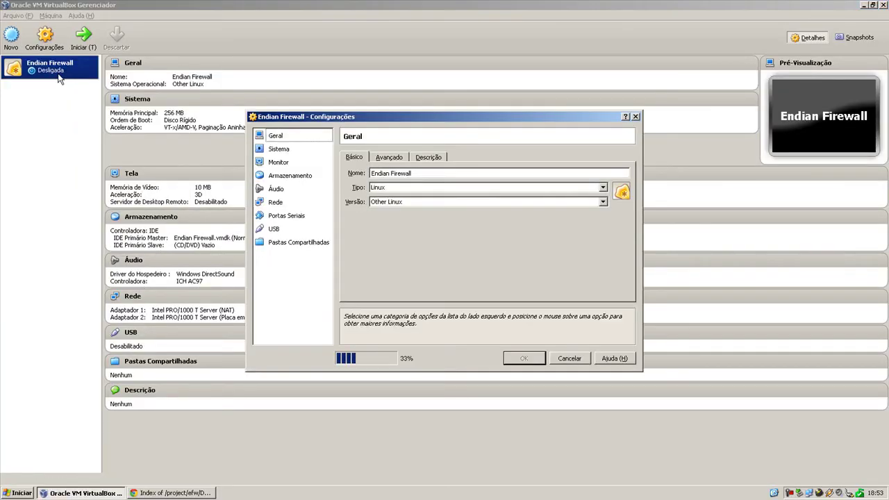
{"action": "left_click", "coordinate": [305, 176]}
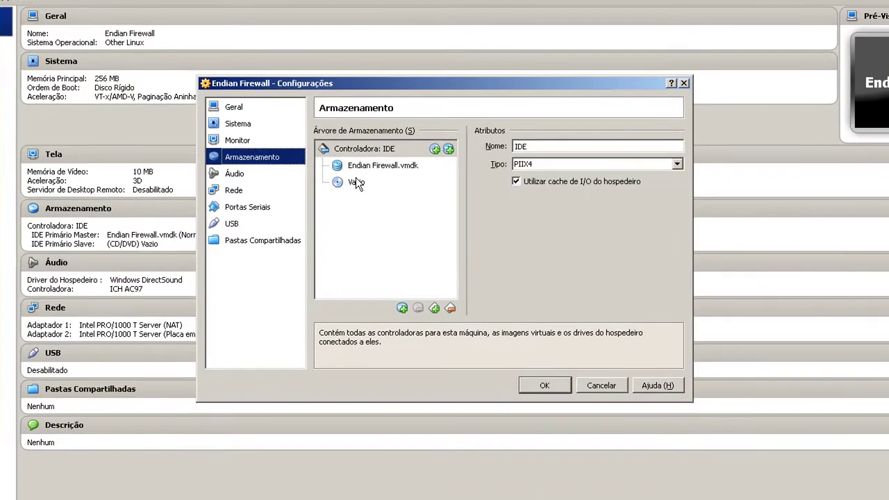
{"action": "left_click", "coordinate": [370, 195]}
{"action": "left_click", "coordinate": [677, 149]}
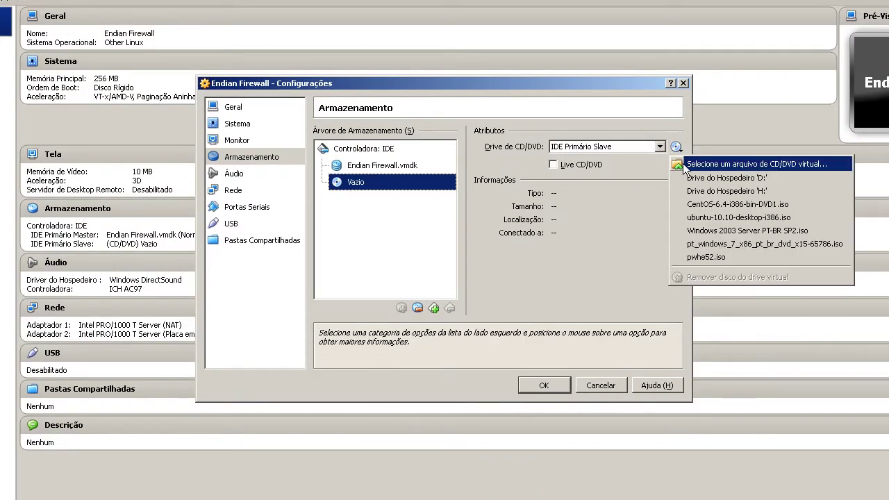
{"action": "left_click", "coordinate": [682, 165]}
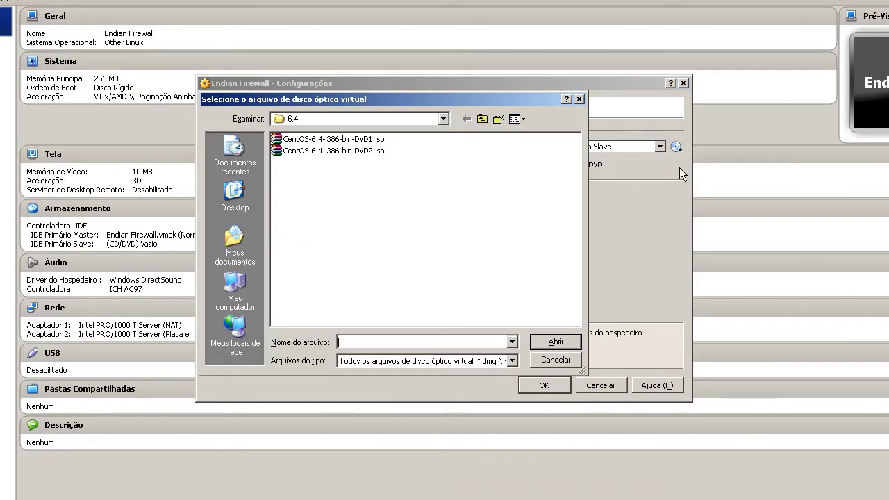
Load EFW-COMMUNITY-2.5.1-201201261800.iso from the Endian Firewall folder under "- outras distribuições" into the drive and save the settings
{"action": "left_click", "coordinate": [479, 118]}
{"action": "left_click", "coordinate": [479, 118]}
{"action": "left_click", "coordinate": [479, 118]}
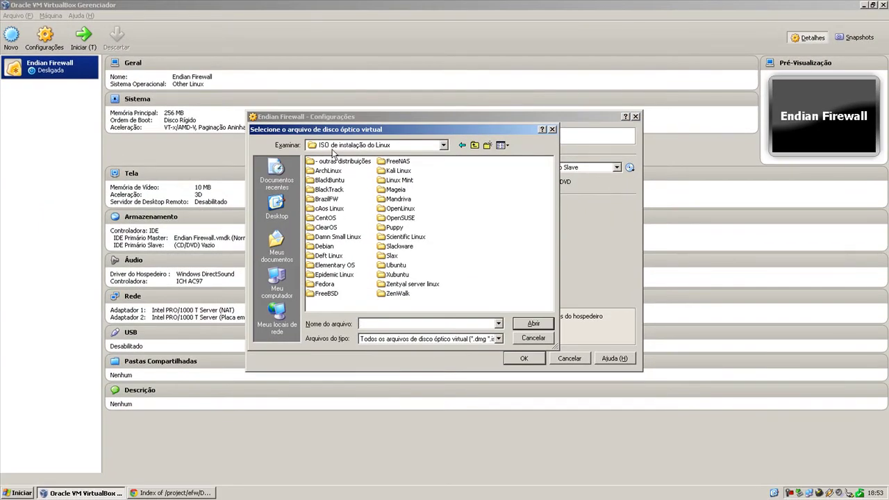
{"action": "double_click", "coordinate": [332, 161]}
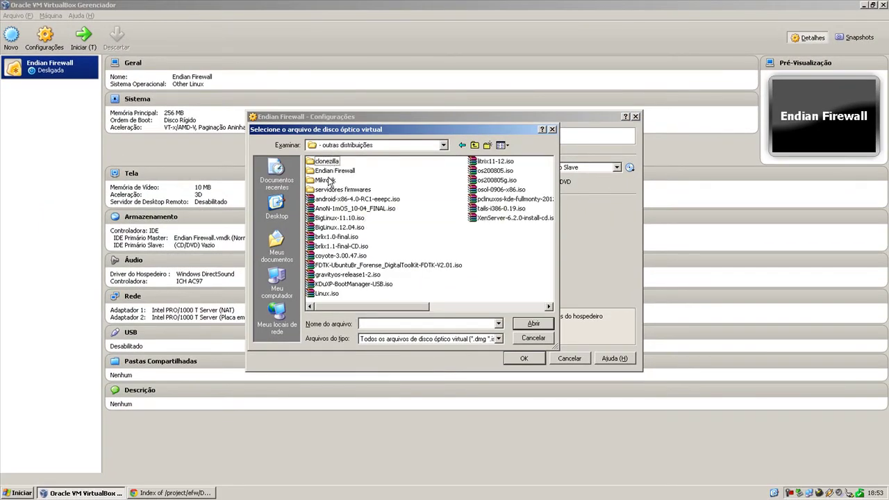
{"action": "double_click", "coordinate": [335, 170]}
{"action": "left_click", "coordinate": [332, 162]}
{"action": "left_click", "coordinate": [533, 323]}
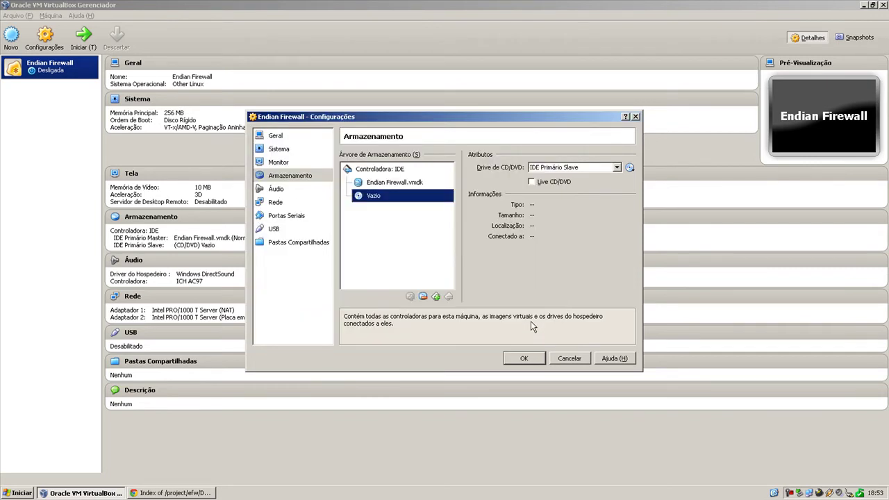
{"action": "left_click", "coordinate": [524, 358]}
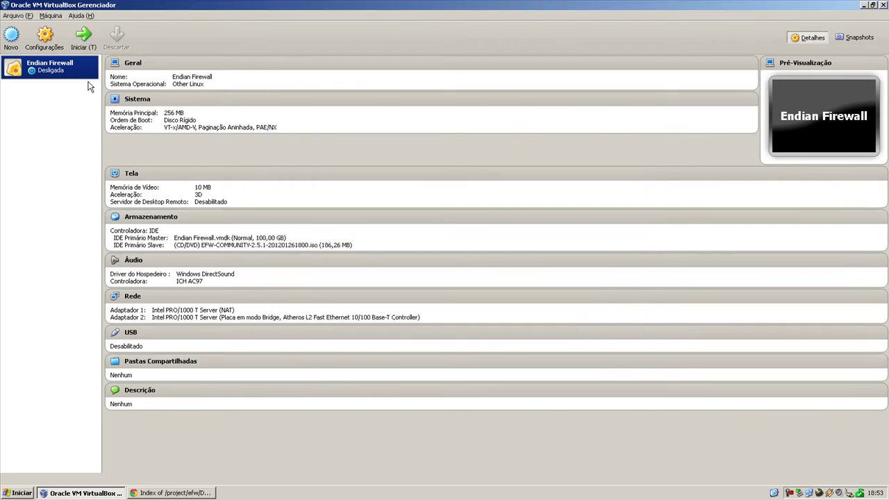
Start the Endian Firewall machine and boot it from the CD-ROM through the temporary boot device selection
{"action": "left_click", "coordinate": [91, 48]}
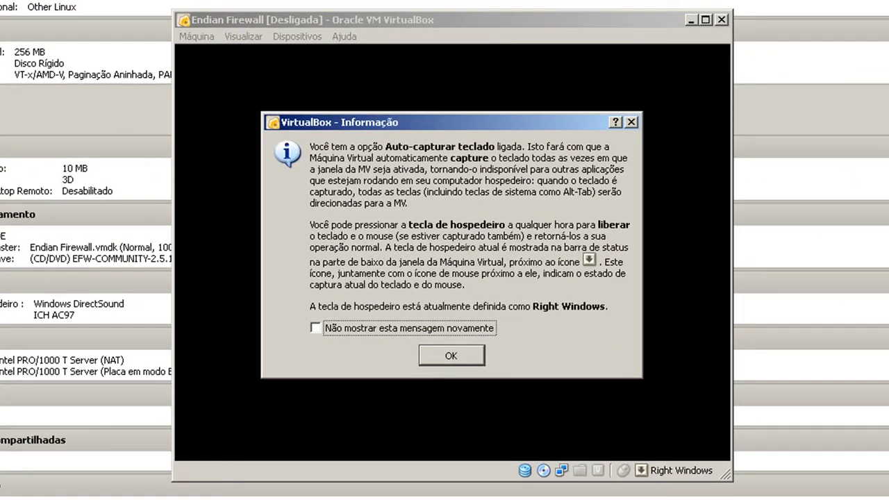
{"action": "key", "text": "Return"}
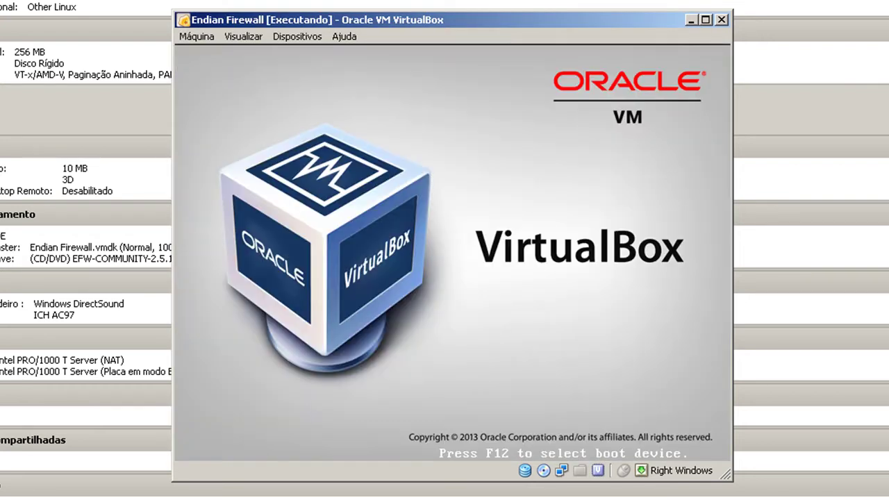
{"action": "key", "text": "F12"}
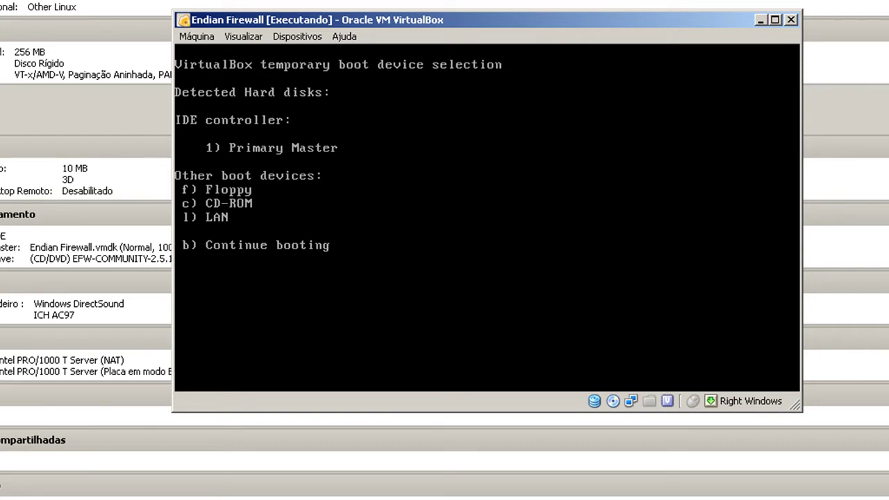
{"action": "key", "text": "c"}
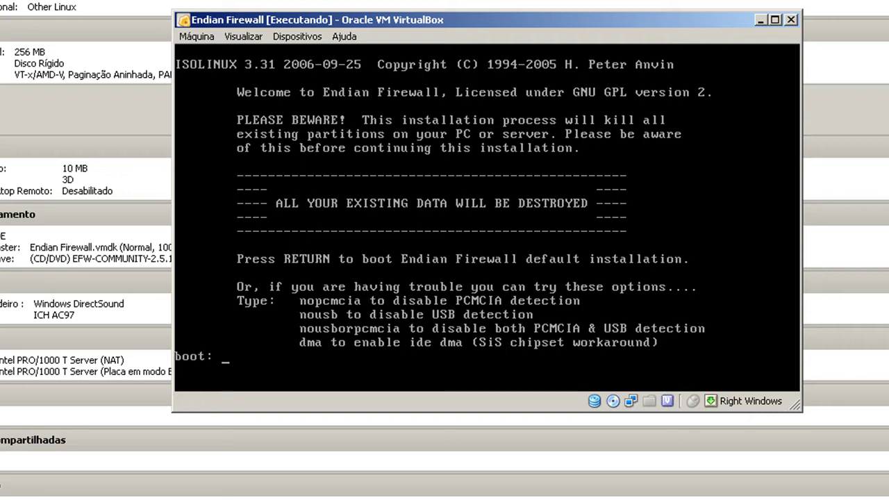
Launch the default Endian Firewall installation, with English as the language, and continue past the welcome screen
{"action": "key", "text": "Return"}
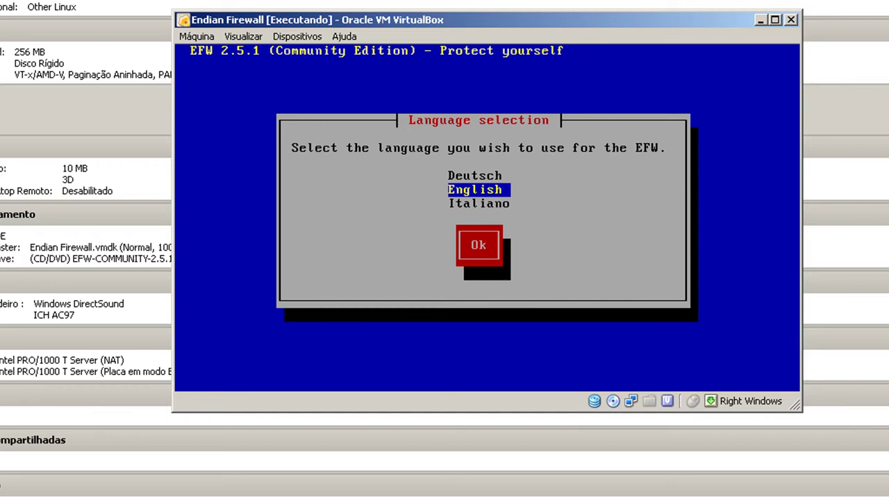
{"action": "key", "text": "Tab"}
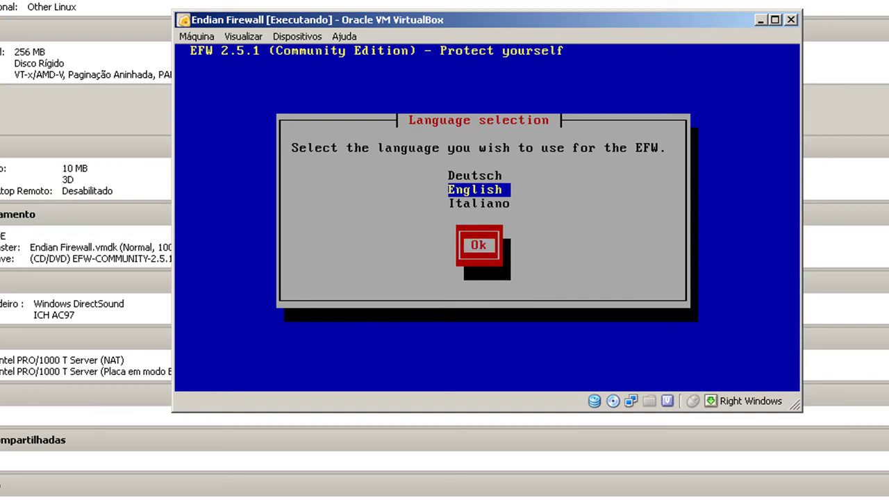
{"action": "key", "text": "Return"}
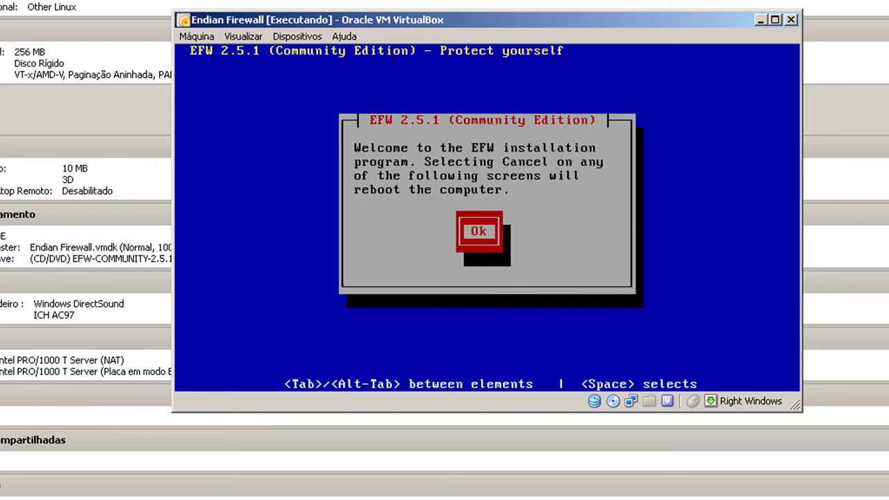
{"action": "key", "text": "Return"}
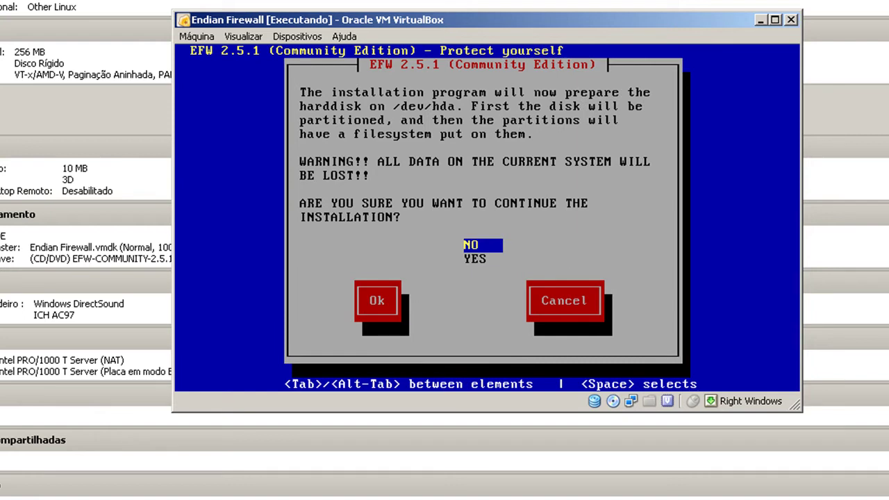
Answer YES to preparing the hard disk /dev/hda and NO to enabling the console over serial
{"action": "key", "text": "Down"}
{"action": "key", "text": "Tab"}
{"action": "key", "text": "Return"}
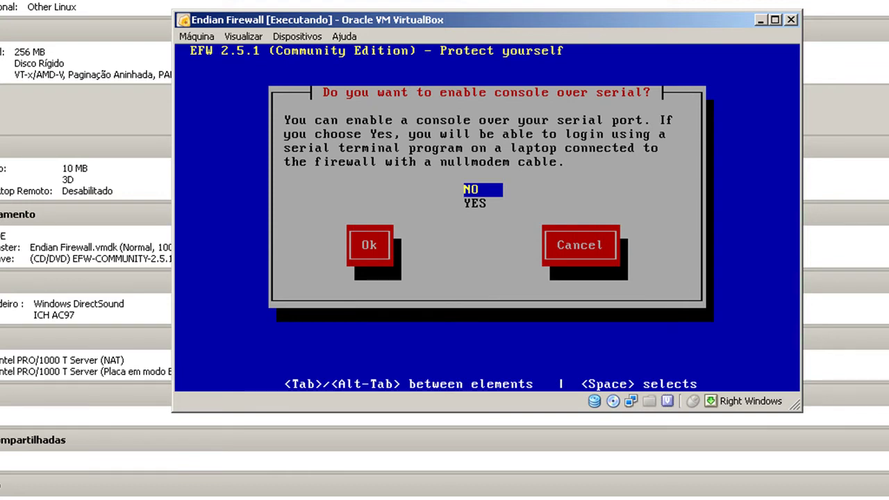
{"action": "key", "text": "Tab"}
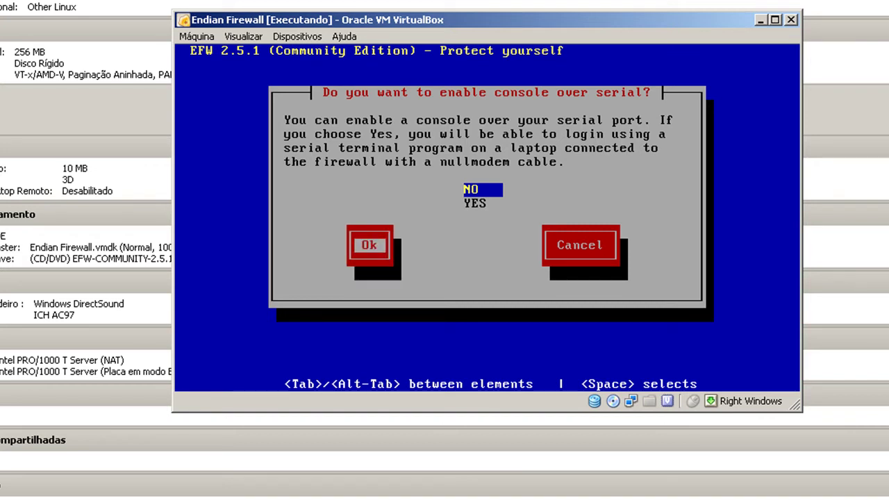
{"action": "key", "text": "Return"}
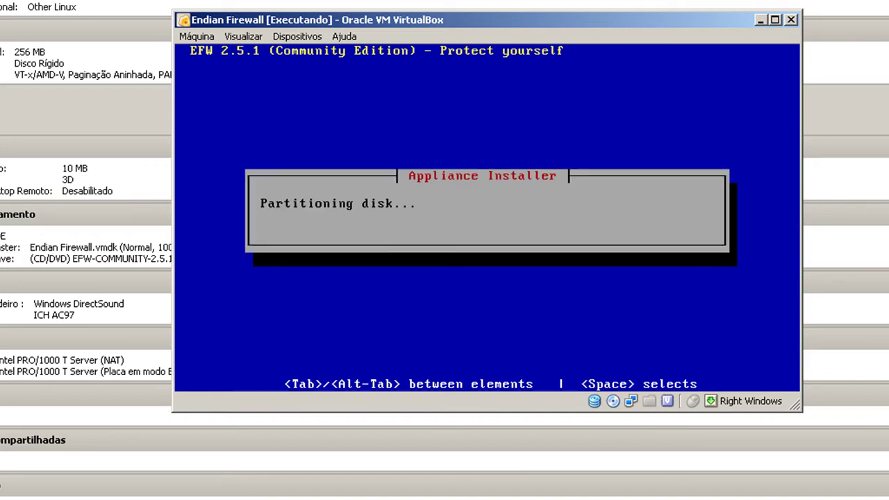